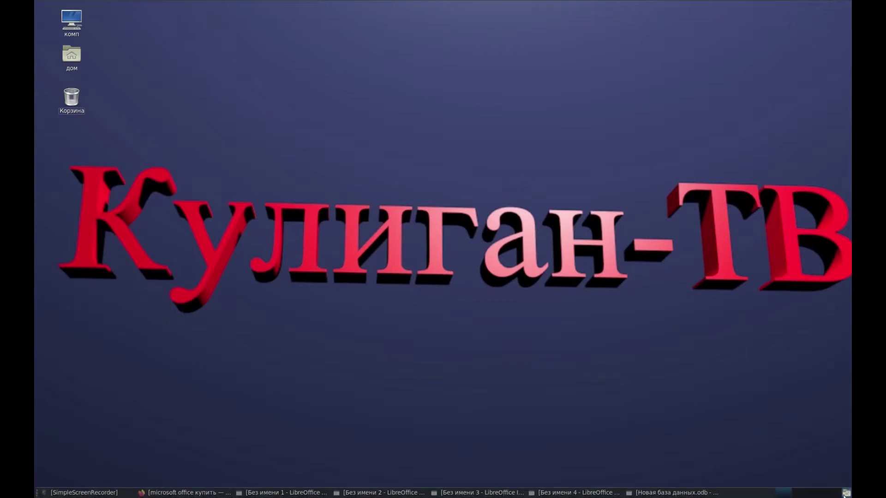
Step: Restore the LibreOffice windows, confirm A3's =A1+A2 gives 4, and bring Writer forward
left_click(847, 492)
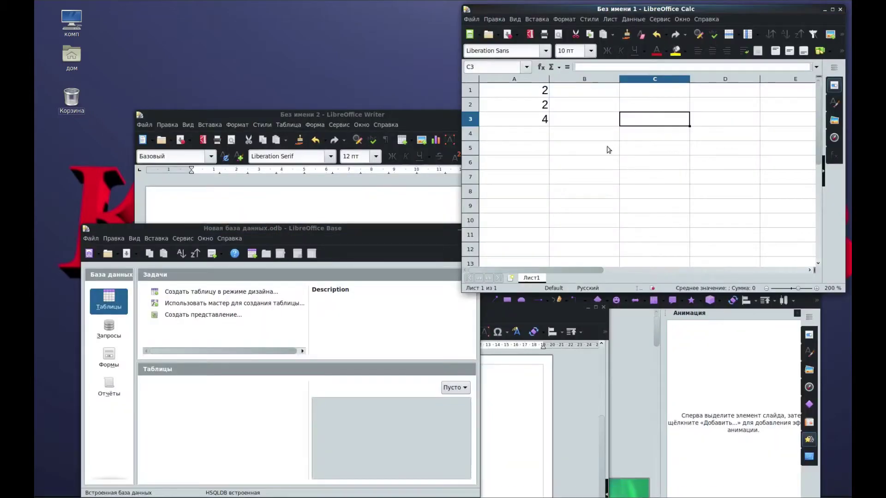
left_click_drag(583, 11, 514, 15)
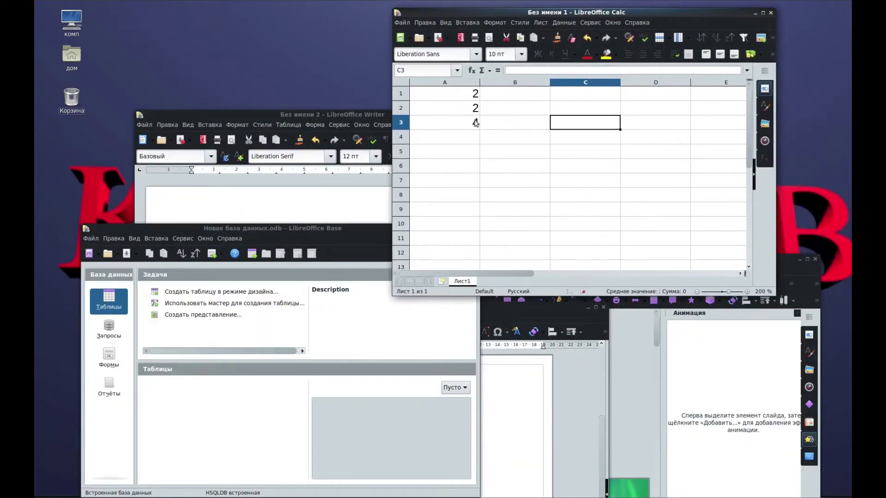
left_click(463, 95)
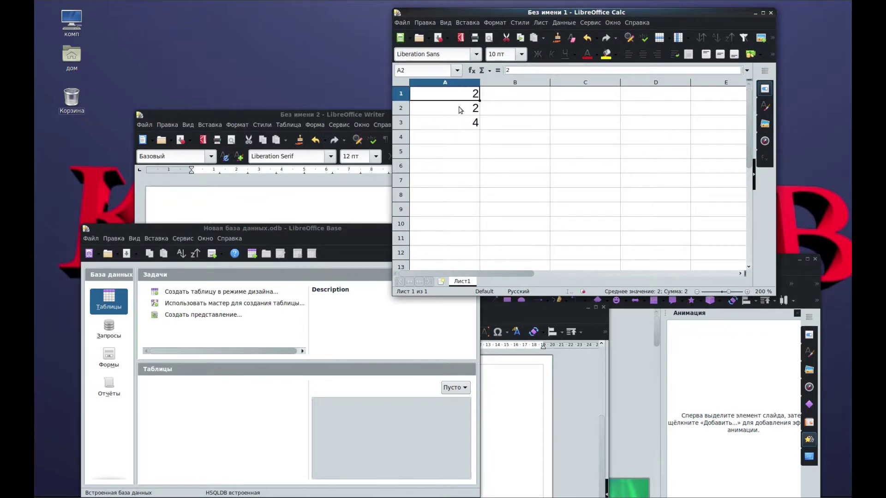
left_click(461, 109)
left_click(459, 123)
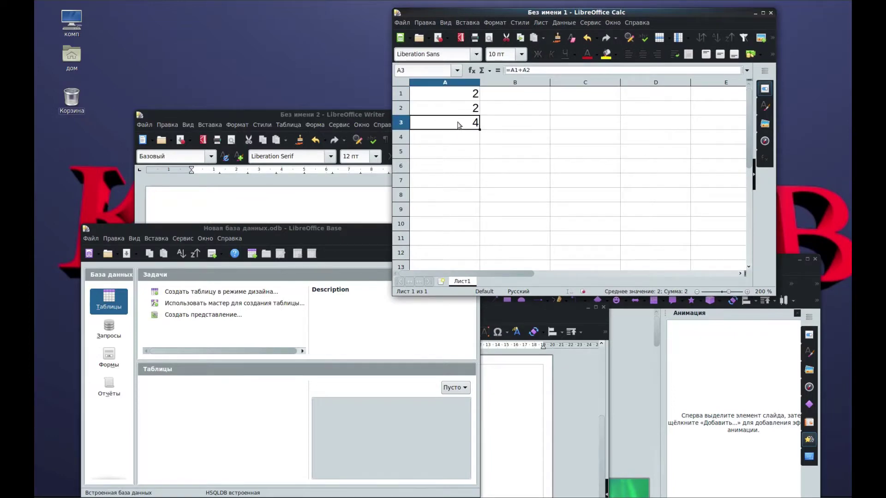
left_click(277, 118)
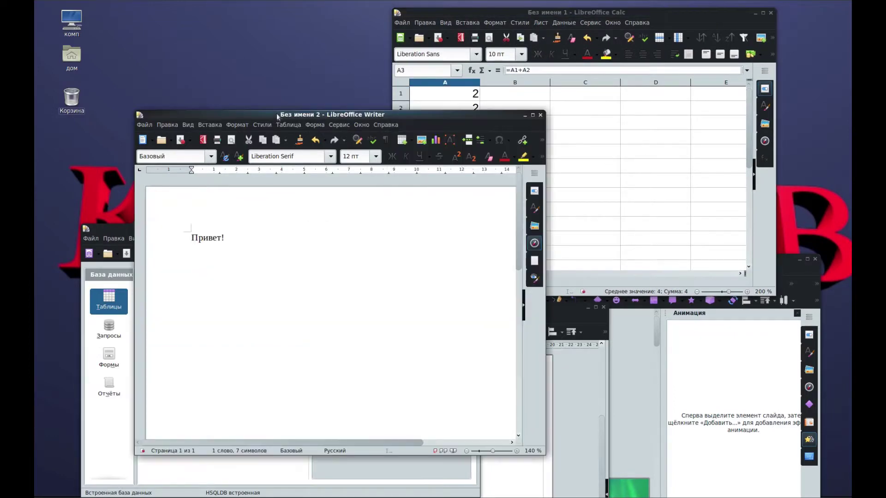
Step: Select and deselect 'Привет!' in Writer, then move the Writer window up and right
left_click_drag(254, 239, 174, 239)
left_click(253, 245)
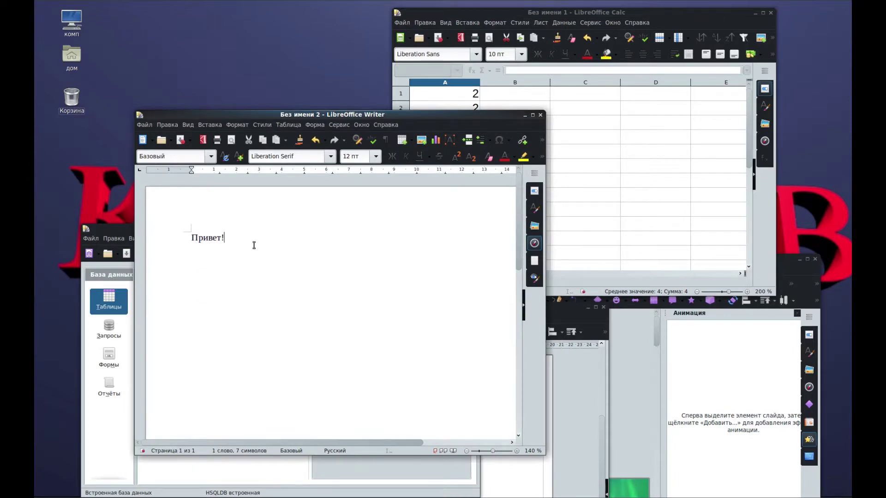
left_click_drag(339, 119, 359, 43)
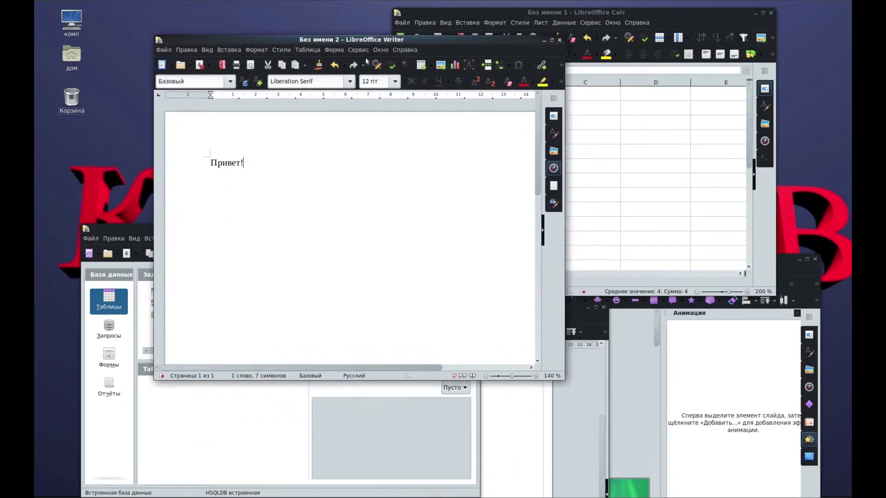
Step: Raise and reposition Impress, Calc and Base, leaving Base in front near the top
left_click(715, 372)
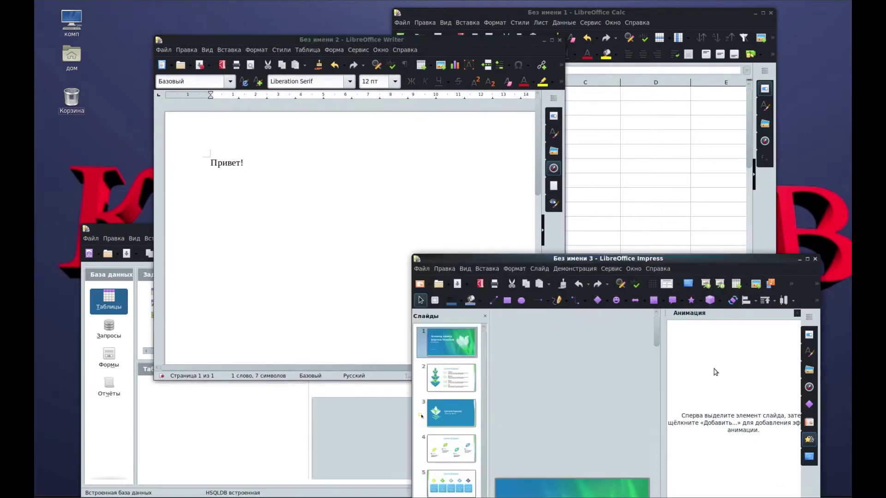
left_click_drag(644, 257, 665, 156)
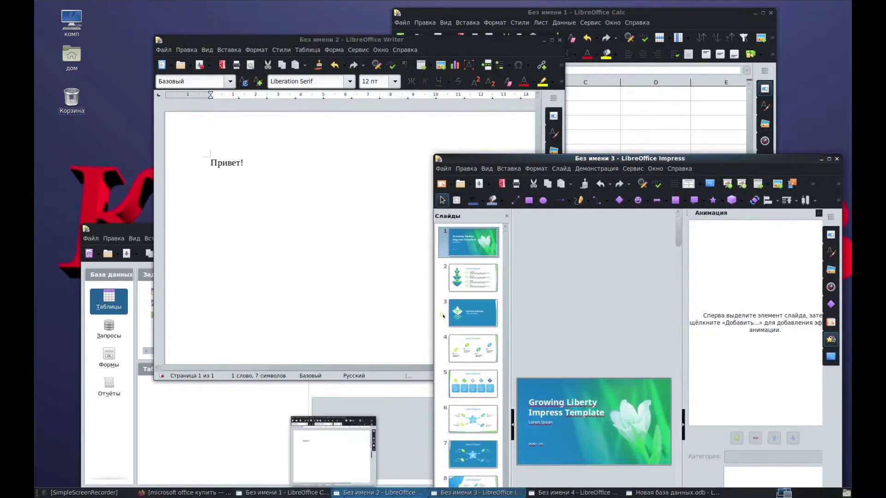
left_click(247, 494)
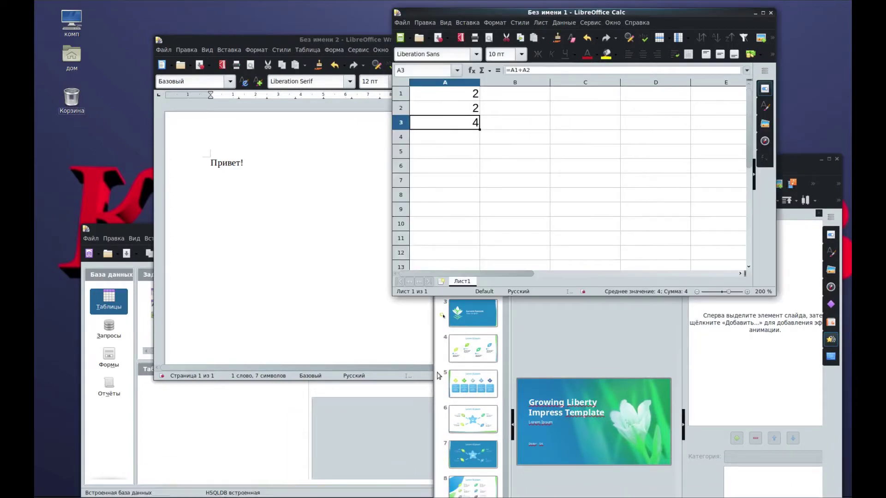
left_click(263, 423)
left_click_drag(297, 225, 285, 68)
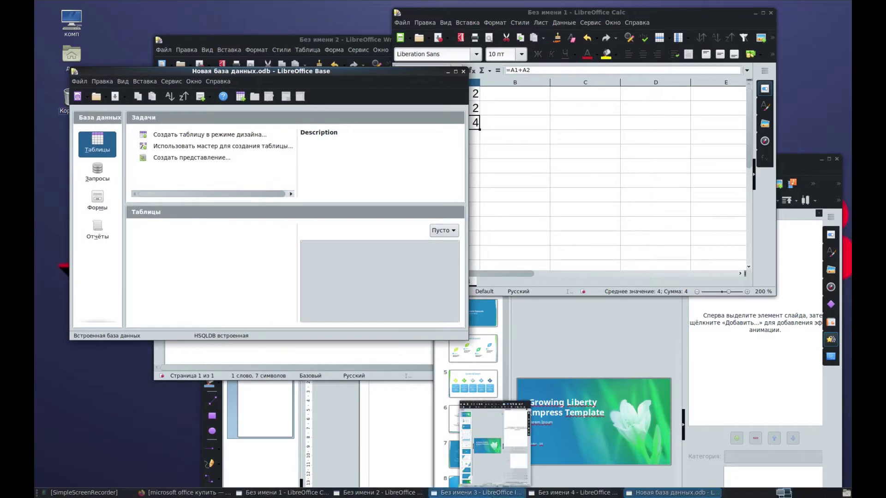
Step: Raise the blank Draw window above Base, lower Base, then switch to Yandex Market in Firefox
left_click(576, 493)
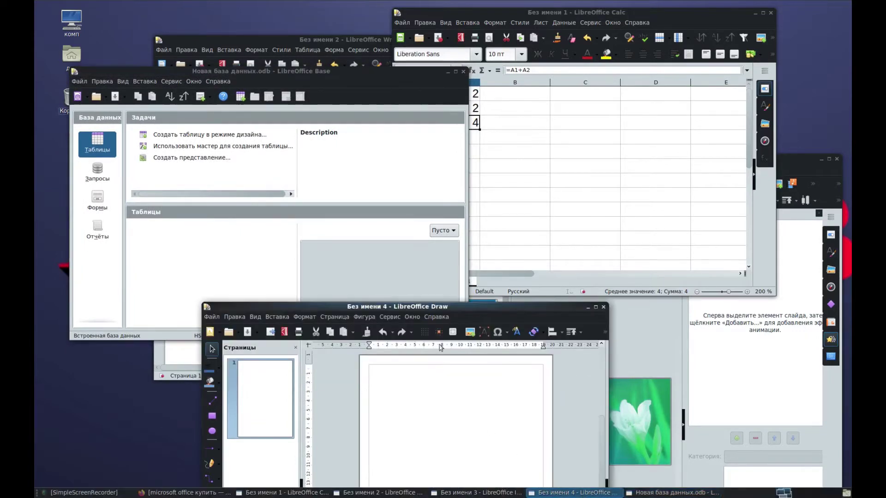
mouse_move(420, 307)
left_mouse_down()
mouse_move(420, 117)
mouse_move(400, 142)
mouse_move(425, 219)
left_mouse_up()
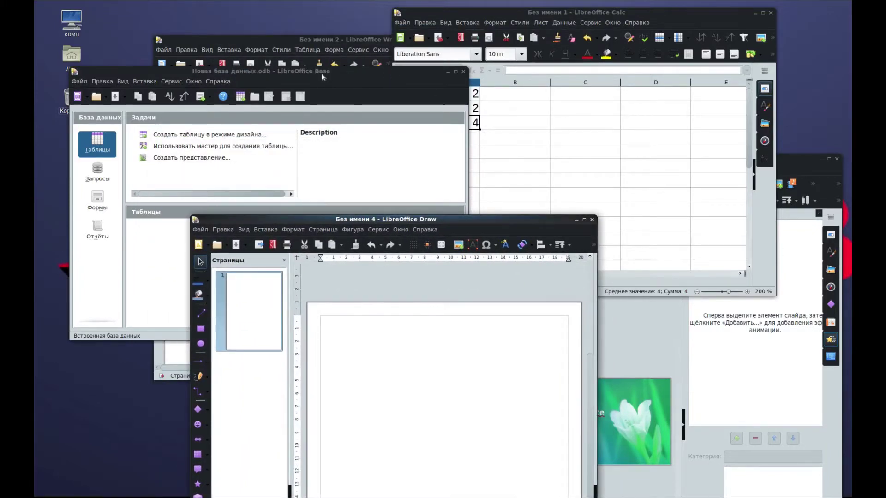
left_click_drag(322, 77, 317, 151)
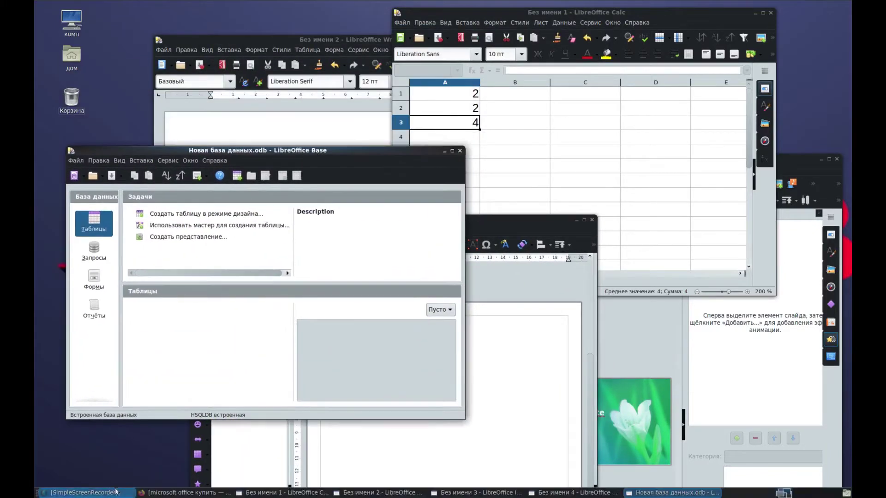
left_click(88, 493)
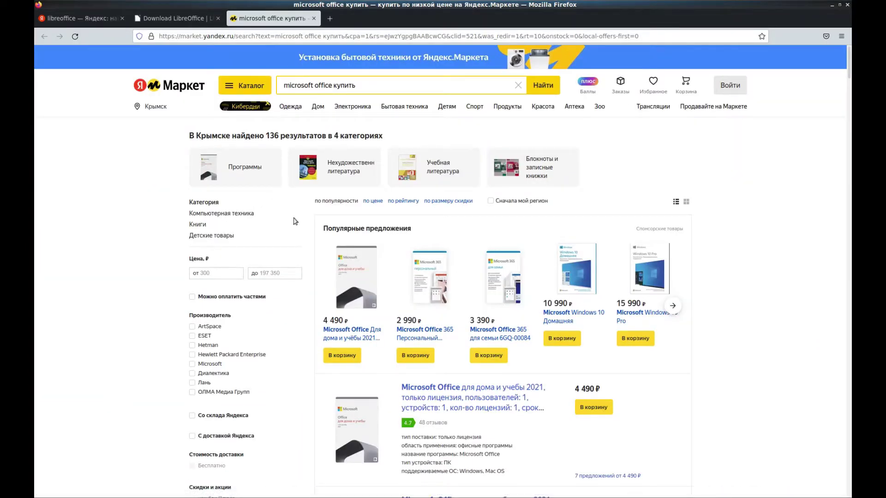
Step: Glance over the 'microsoft office купить' results and their search suggestions
scroll(772, 259, "down", 3)
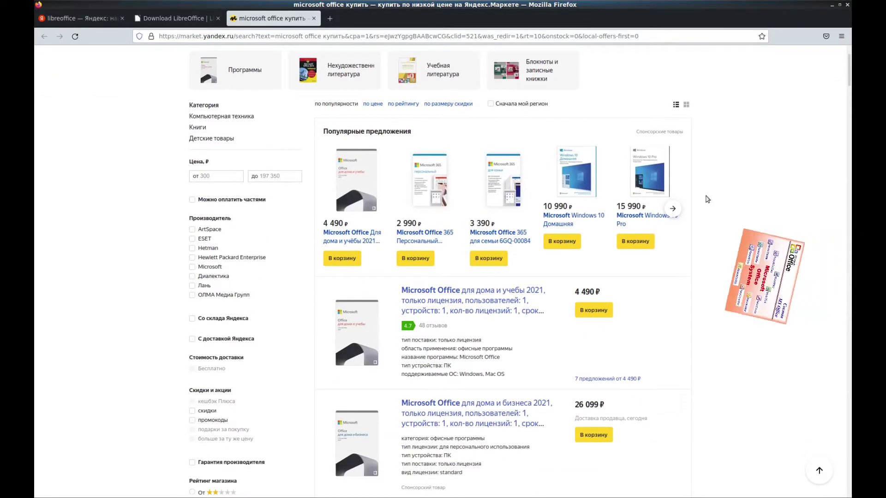
scroll(763, 176, "up", 3)
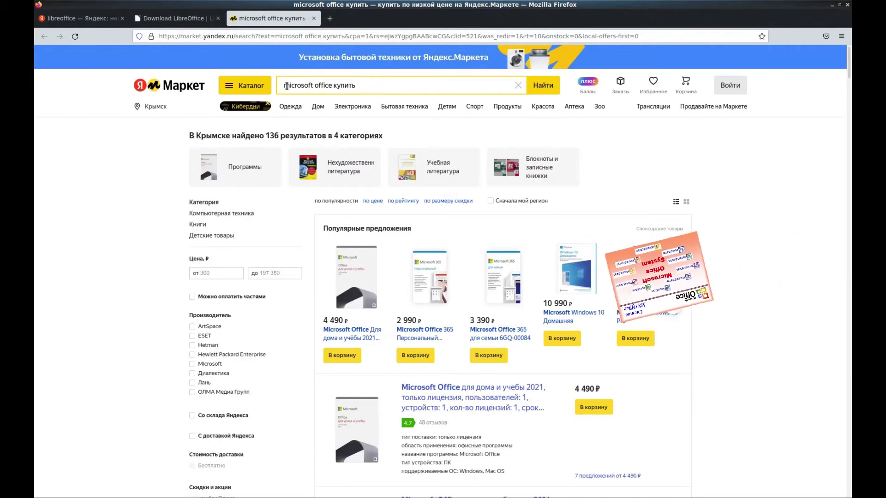
left_click(387, 84)
left_click(740, 190)
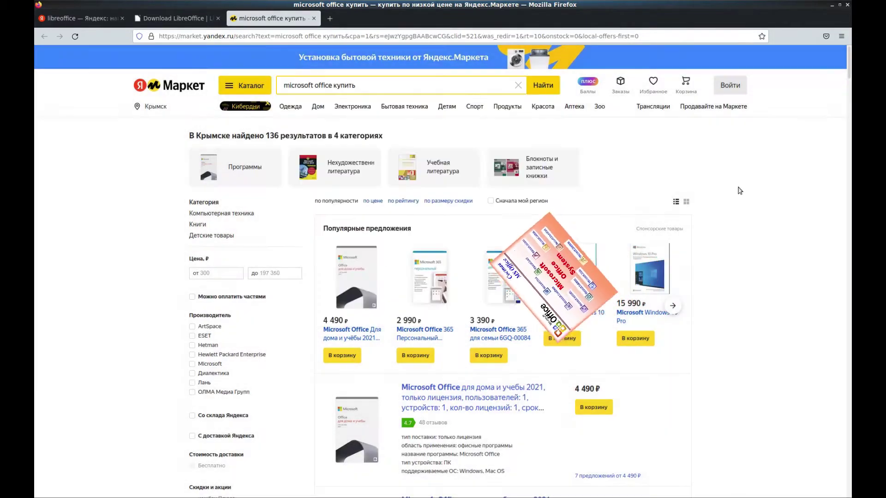
Step: Scroll through the Microsoft Office offers and prices, then return to the libreoffice search
scroll(589, 215, "down", 3)
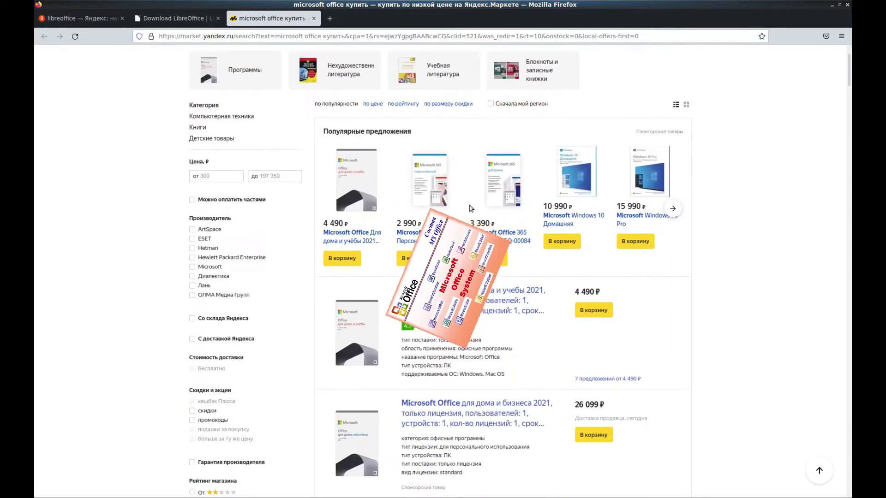
scroll(471, 209, "down", 3)
scroll(530, 194, "down", 3)
scroll(632, 175, "up", 4)
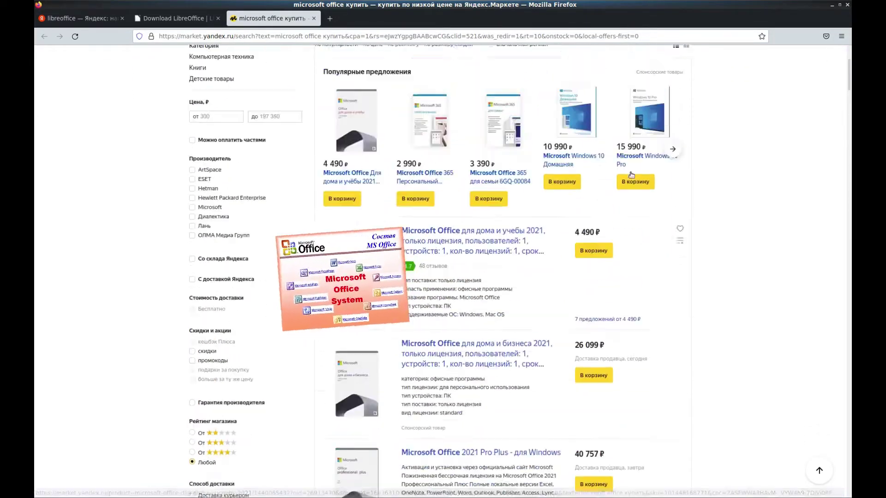
scroll(714, 291, "down", 3)
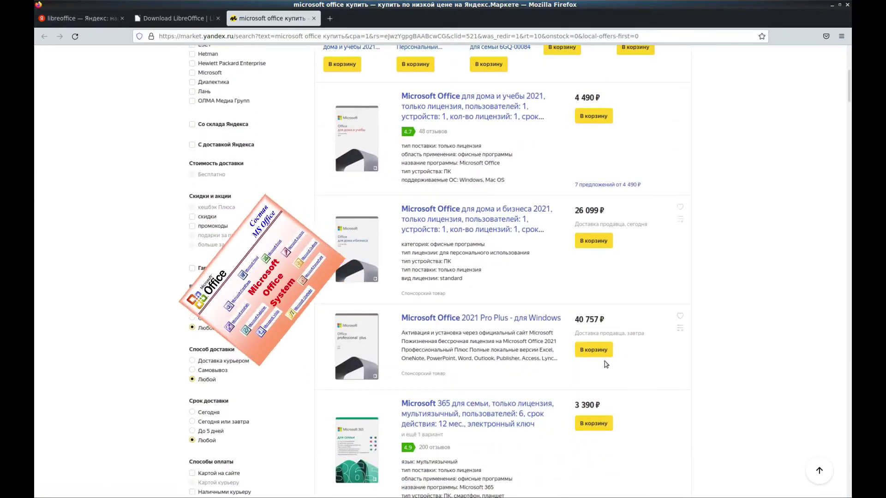
scroll(606, 364, "down", 4)
scroll(633, 338, "down", 2)
scroll(637, 333, "down", 3)
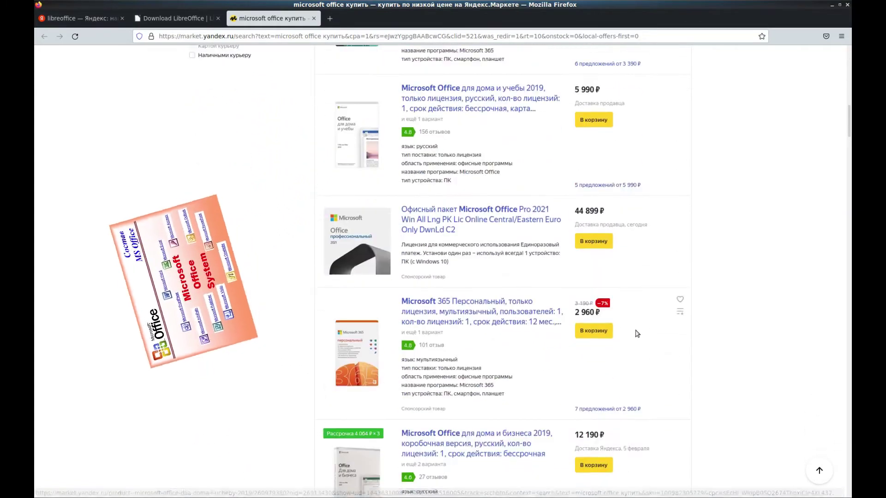
scroll(637, 334, "down", 3)
scroll(635, 332, "down", 3)
scroll(631, 331, "down", 3)
scroll(628, 329, "down", 4)
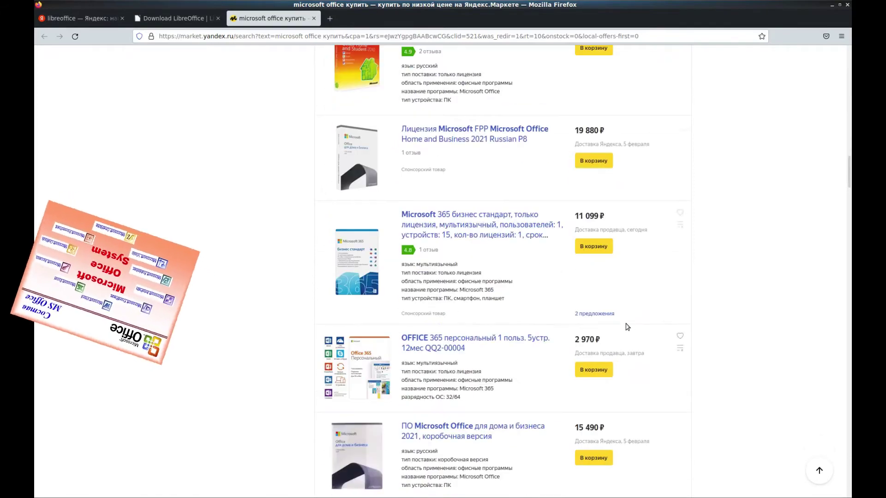
scroll(621, 328, "down", 4)
scroll(622, 325, "down", 4)
scroll(622, 323, "down", 3)
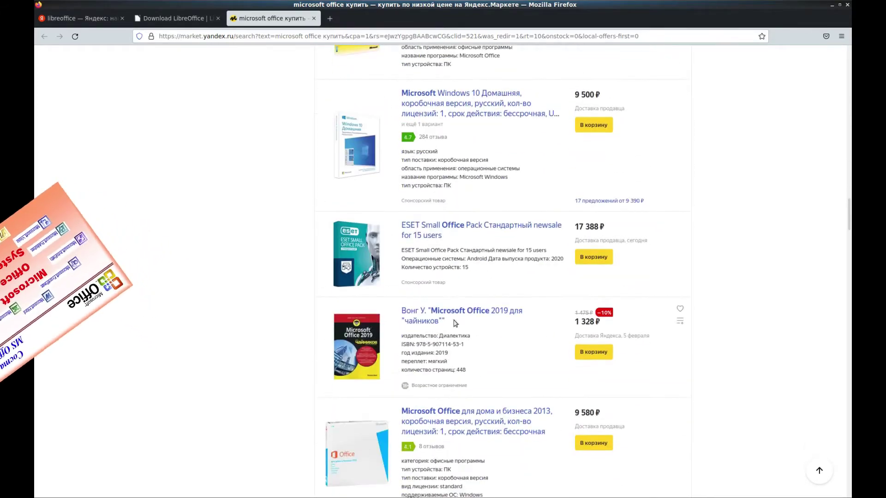
scroll(443, 320, "down", 4)
scroll(415, 314, "down", 4)
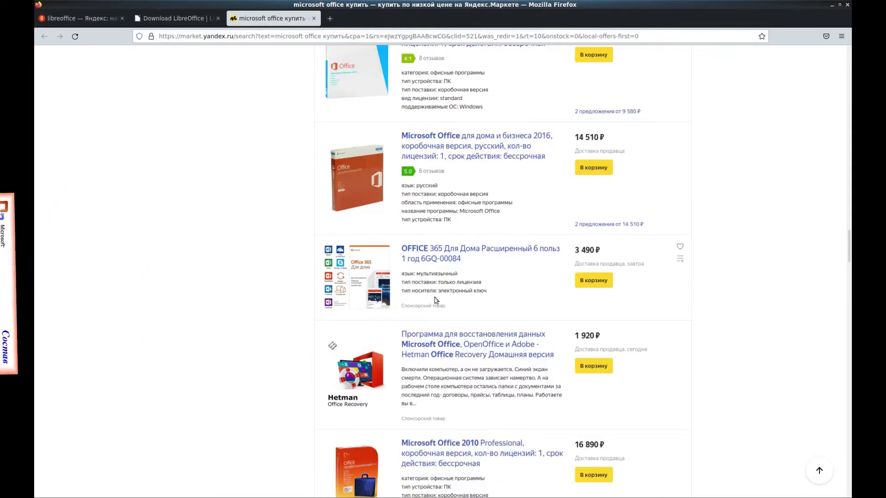
scroll(429, 297, "down", 7)
scroll(413, 290, "up", 3)
scroll(408, 285, "up", 12)
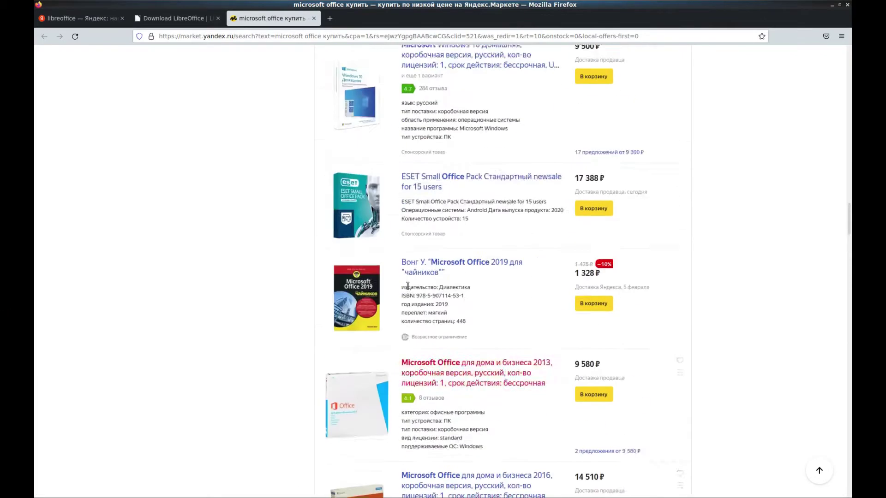
scroll(408, 286, "up", 5)
scroll(409, 286, "up", 5)
scroll(409, 284, "up", 5)
scroll(411, 283, "up", 5)
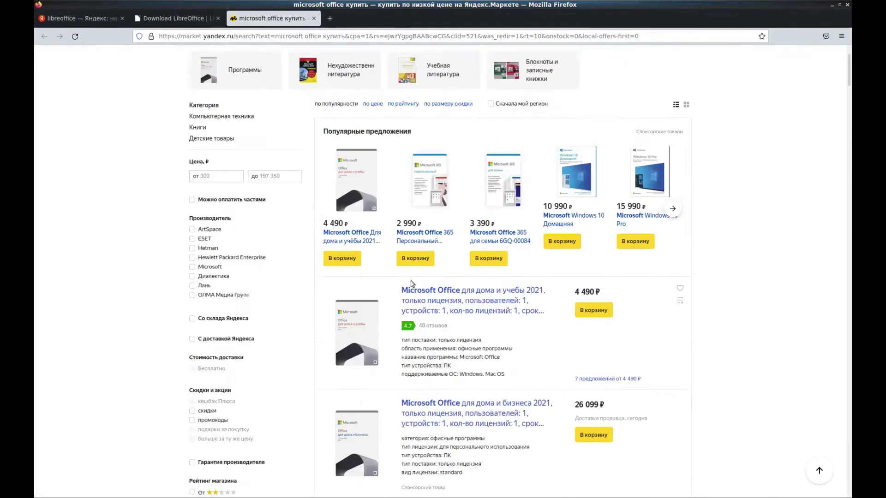
scroll(409, 272, "up", 3)
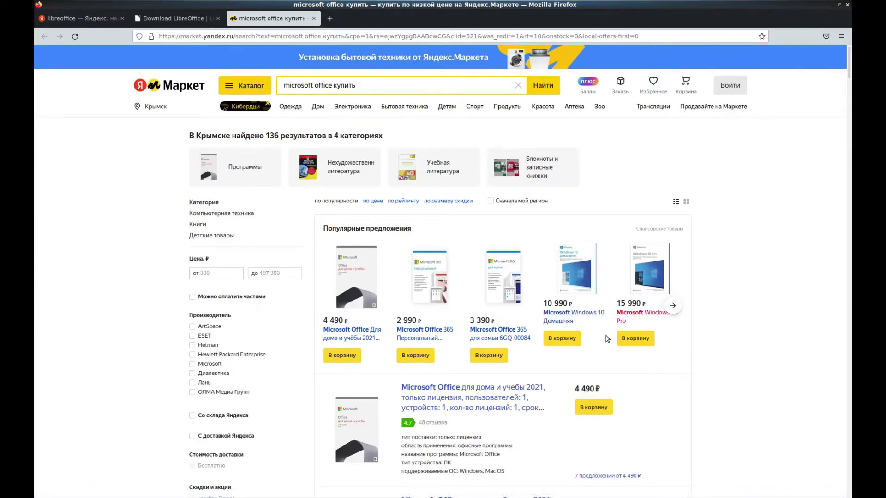
scroll(695, 343, "down", 3)
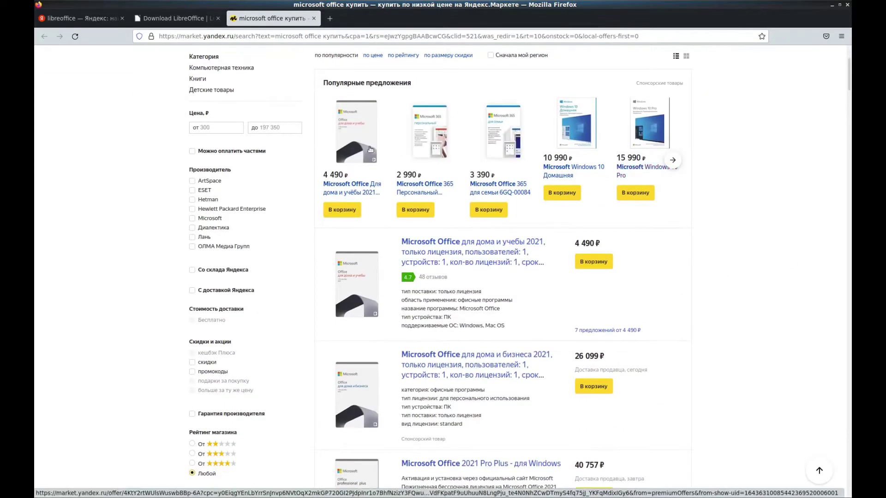
scroll(459, 348, "down", 2)
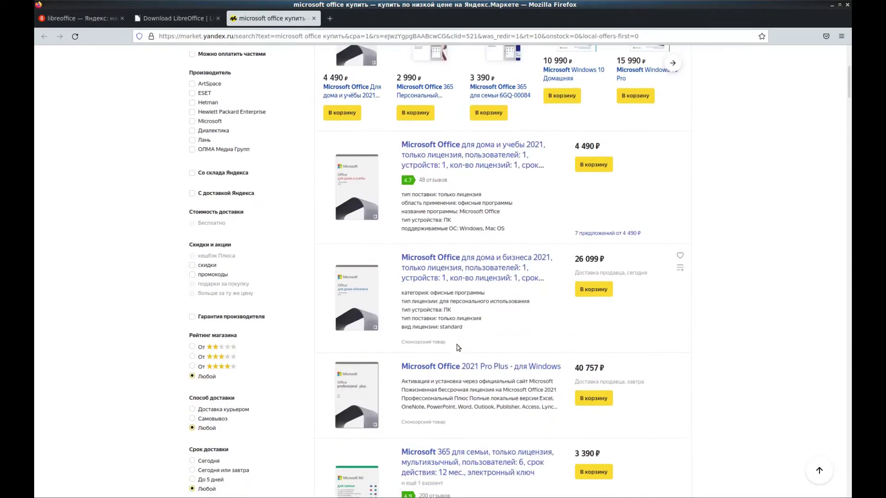
scroll(443, 351, "down", 4)
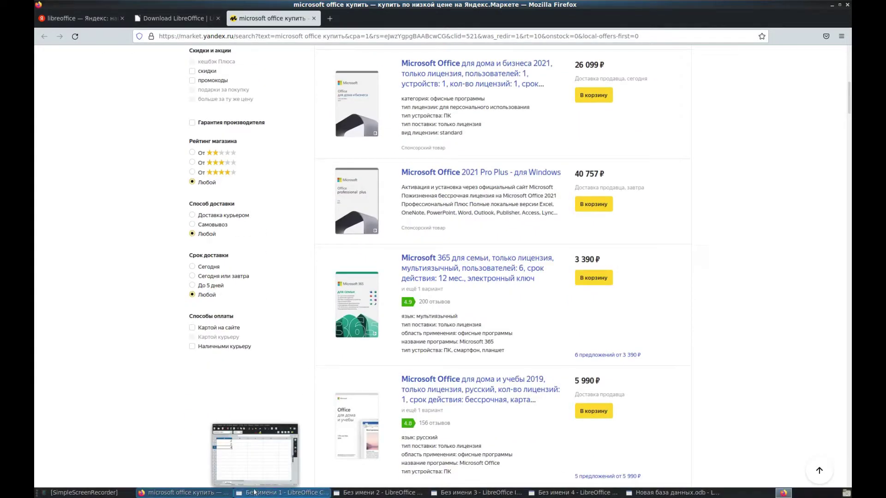
mouse_move(183, 493)
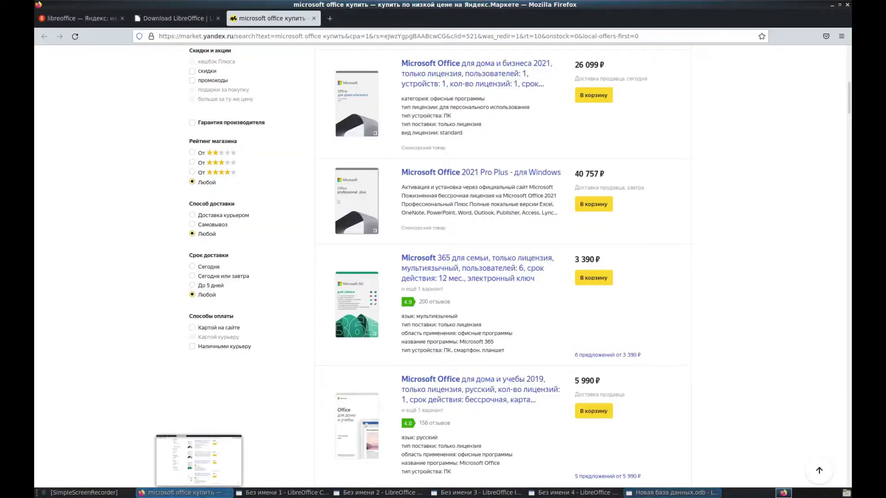
left_click(81, 20)
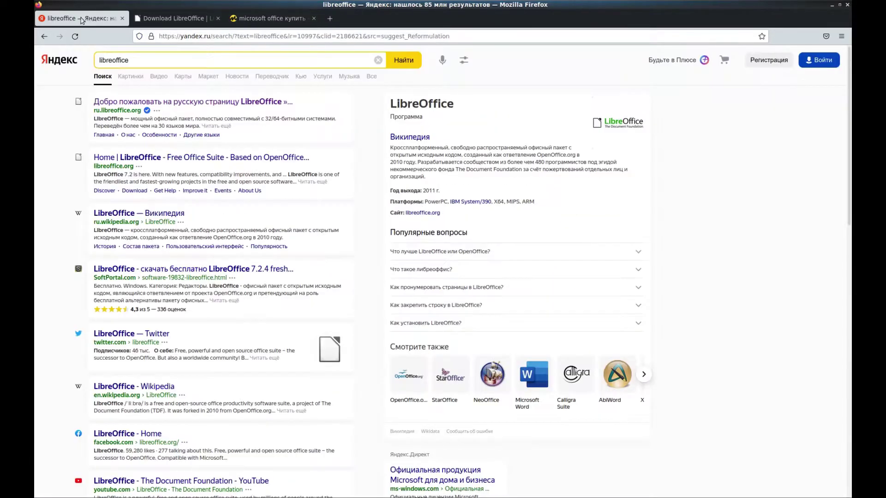
Step: Focus the libreoffice query in Yandex, then switch to the Download LibreOffice page
left_click(132, 60)
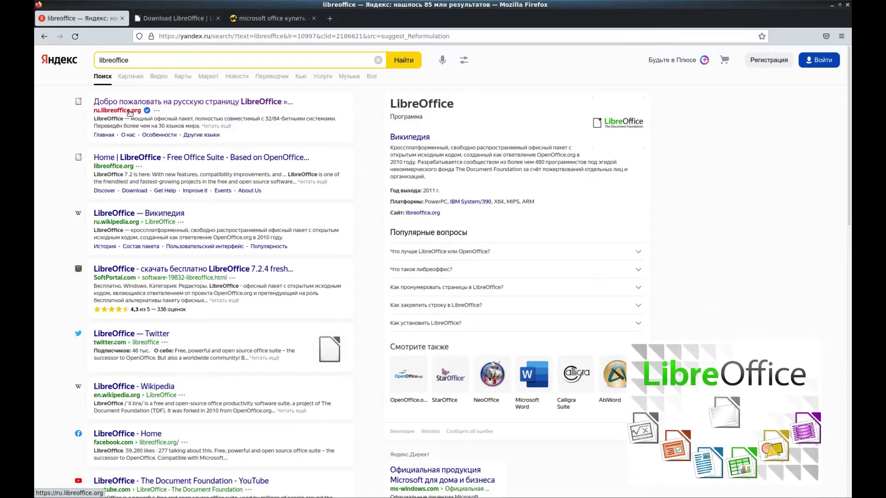
left_click(167, 20)
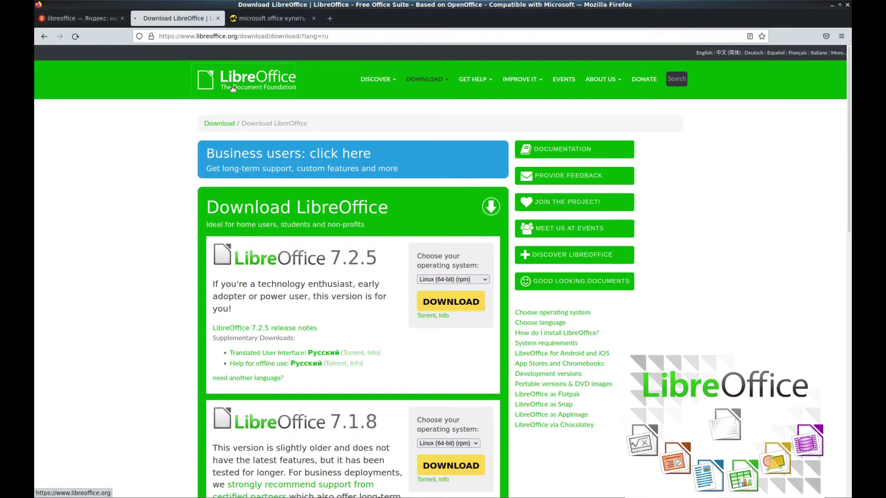
Step: Open the ru.libreoffice.org result and follow its 'Скачать LibreOffice' link to the download page
left_click(246, 80)
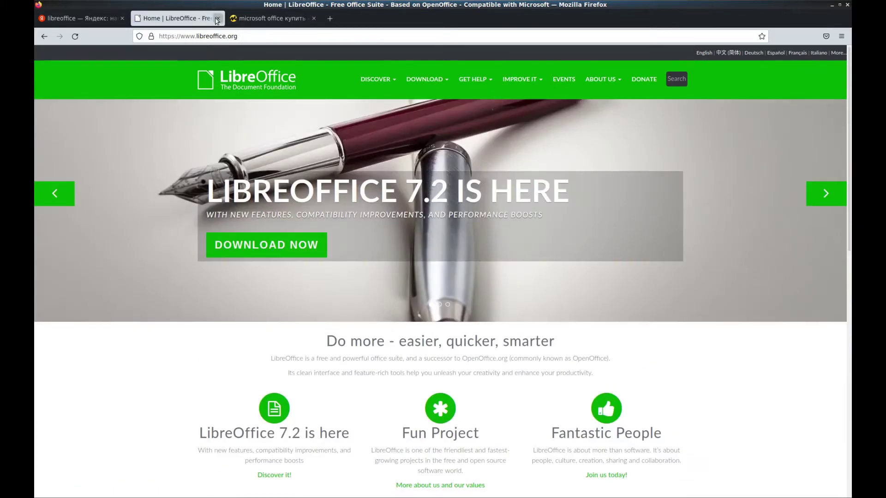
left_click(217, 19)
key("ctrl+Page_Up")
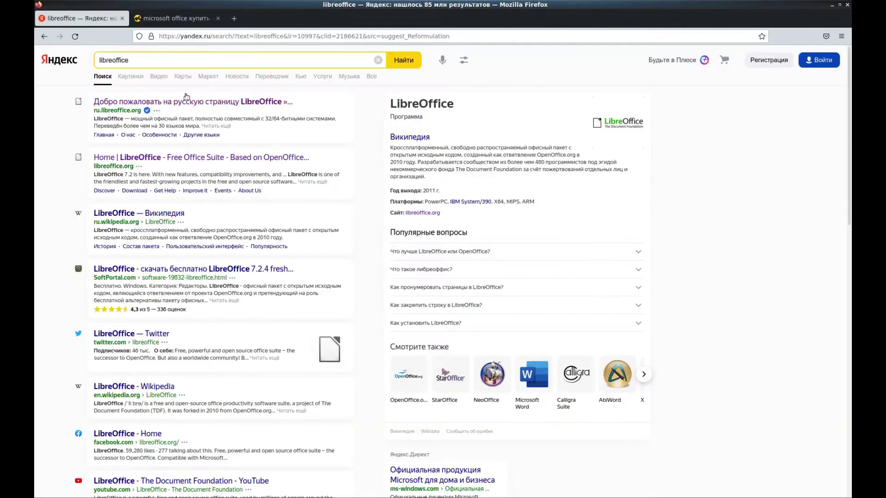
left_click(182, 103)
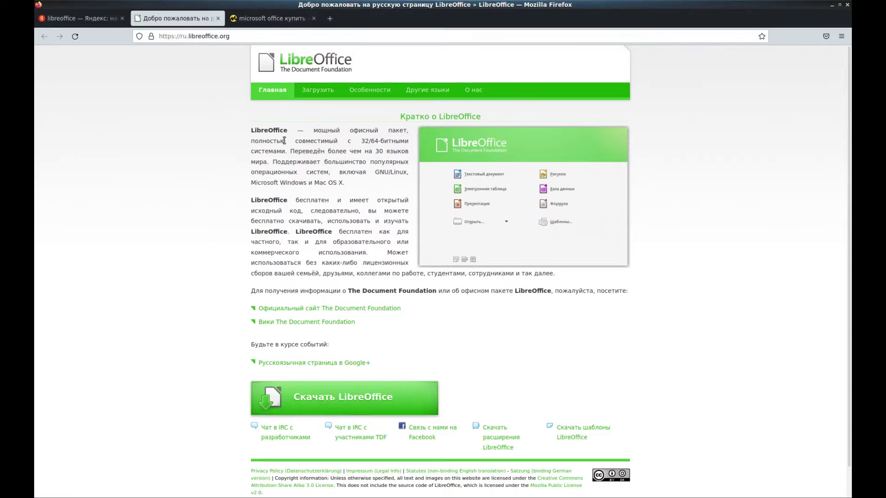
left_click(318, 96)
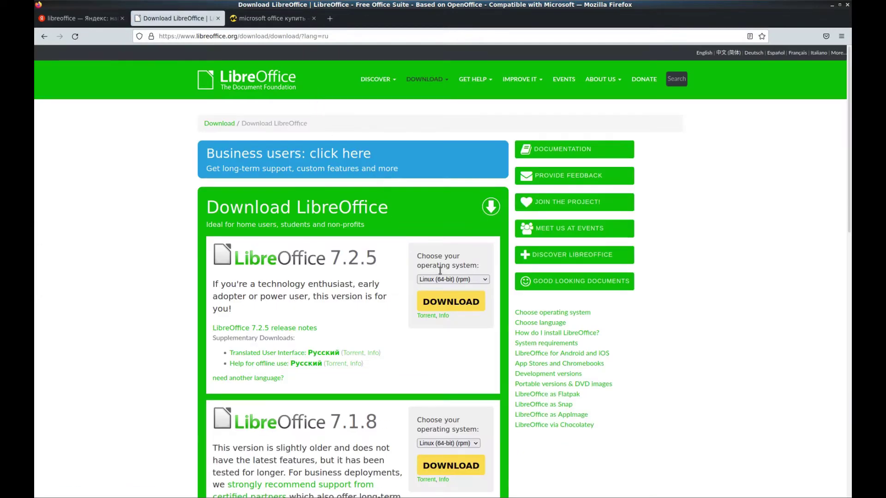
Step: Choose Windows (64-bit) for LibreOffice 7.2.5 and scroll over the offered versions
left_click(443, 279)
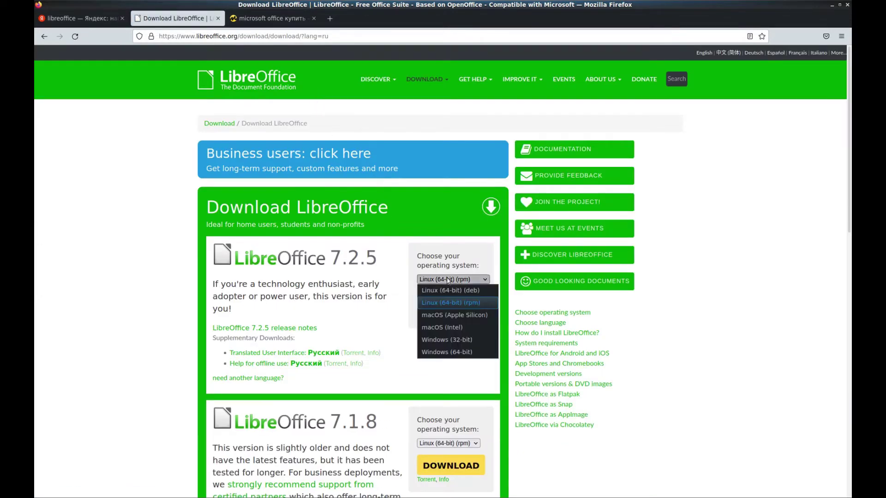
left_click(459, 353)
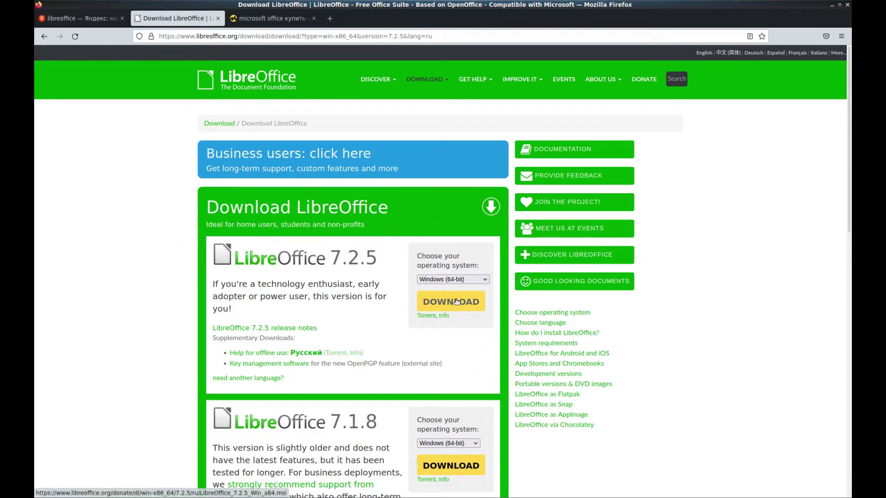
scroll(715, 281, "down", 2)
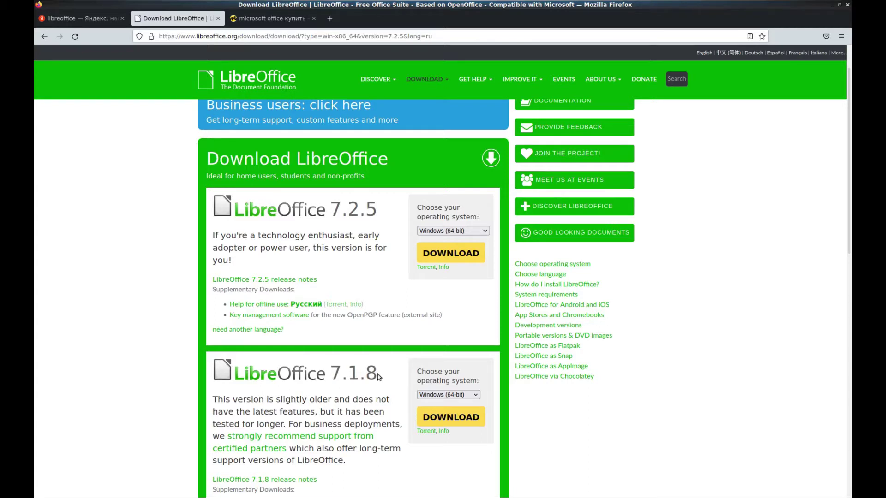
scroll(463, 377, "down", 3)
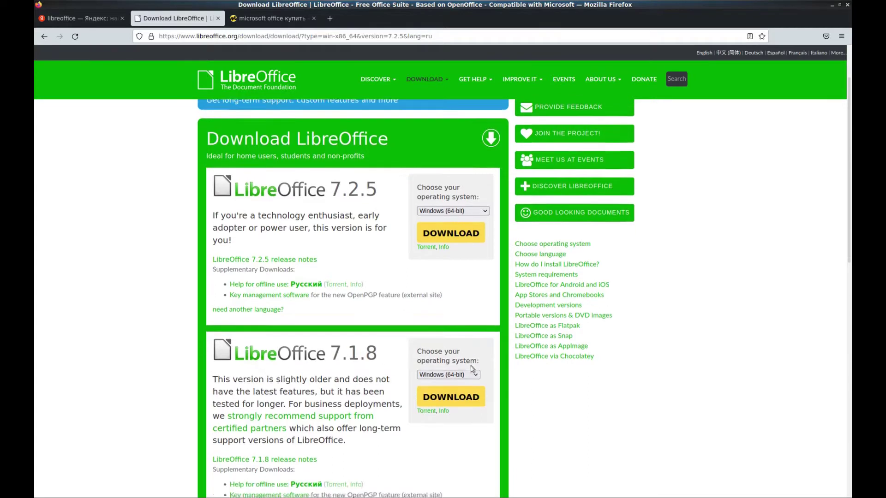
scroll(470, 363, "up", 3)
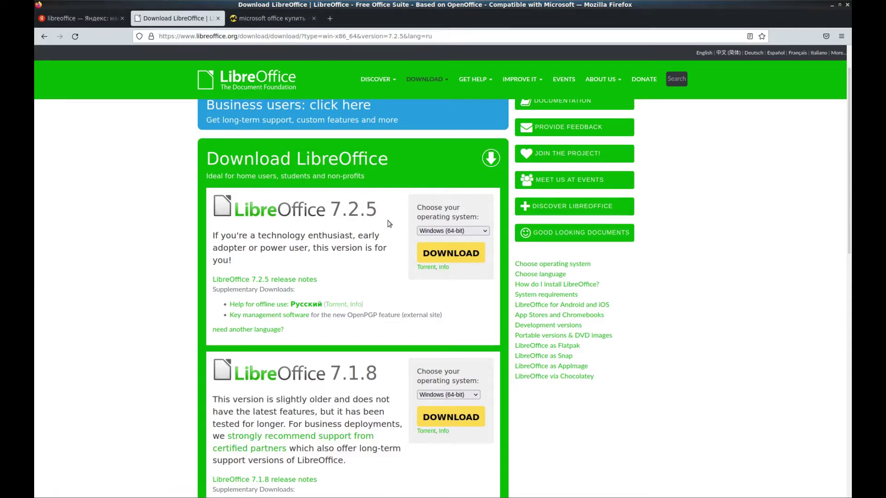
scroll(389, 226, "down", 2)
scroll(389, 226, "up", 4)
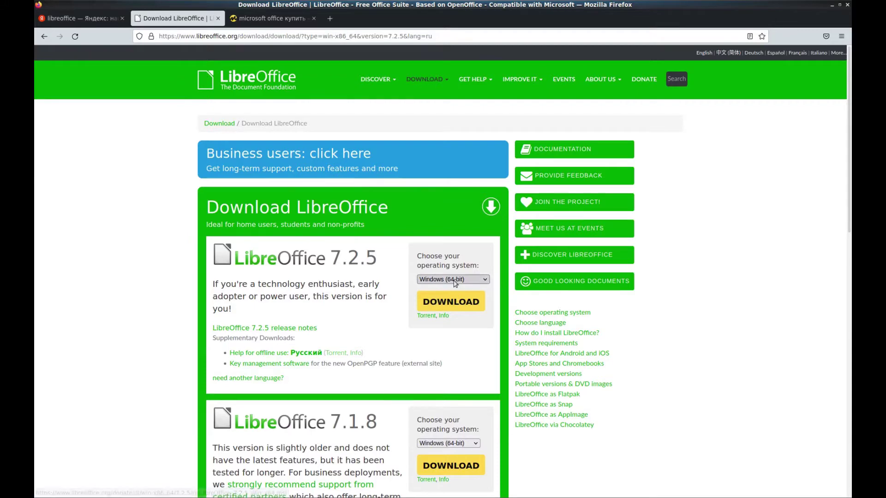
Step: Start the LibreOffice 7.2.5 Windows x64 download, choose 'Сохранить файл', then cancel the prompt
left_click(444, 306)
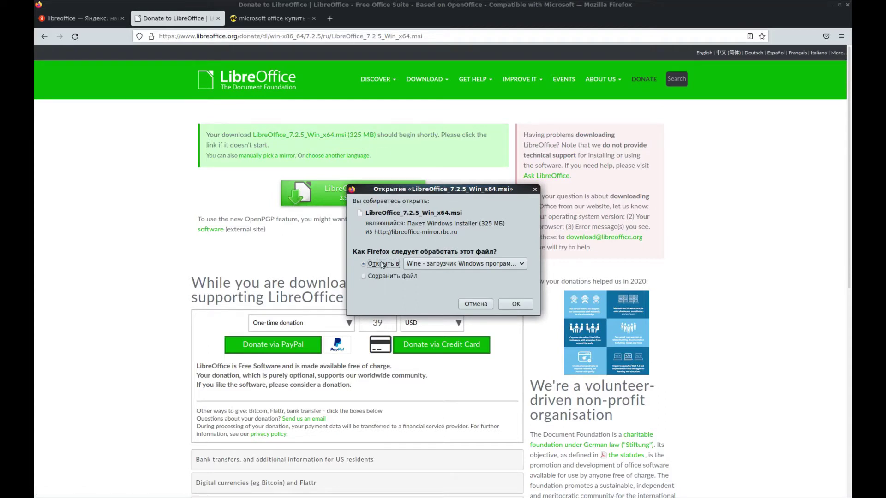
left_click(374, 277)
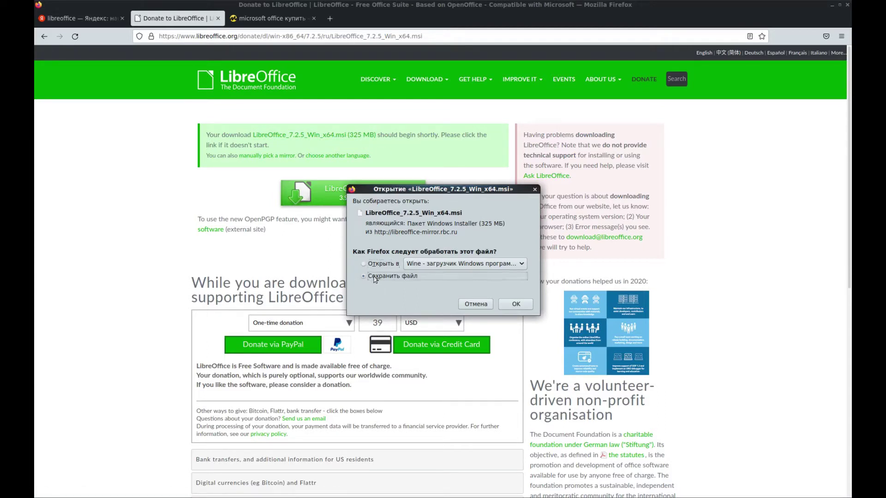
left_click(477, 305)
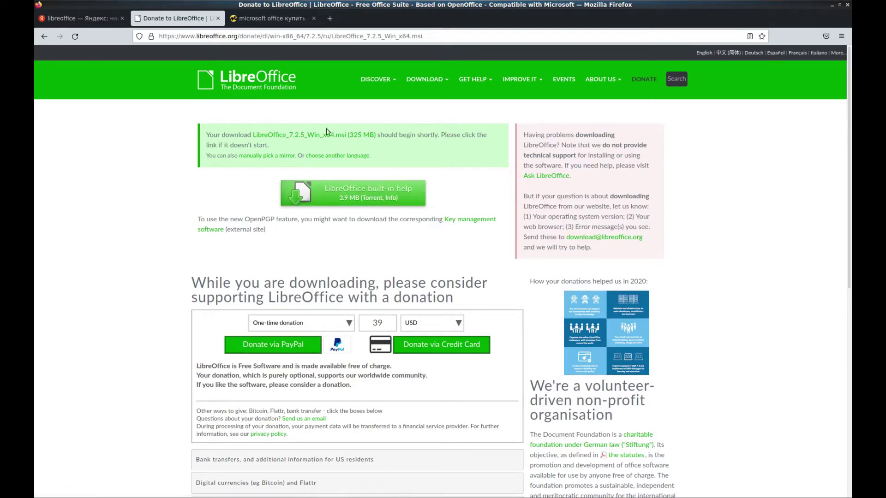
Step: Close Firefox, move Base down, and raise the Writer and Calc windows
left_click(848, 4)
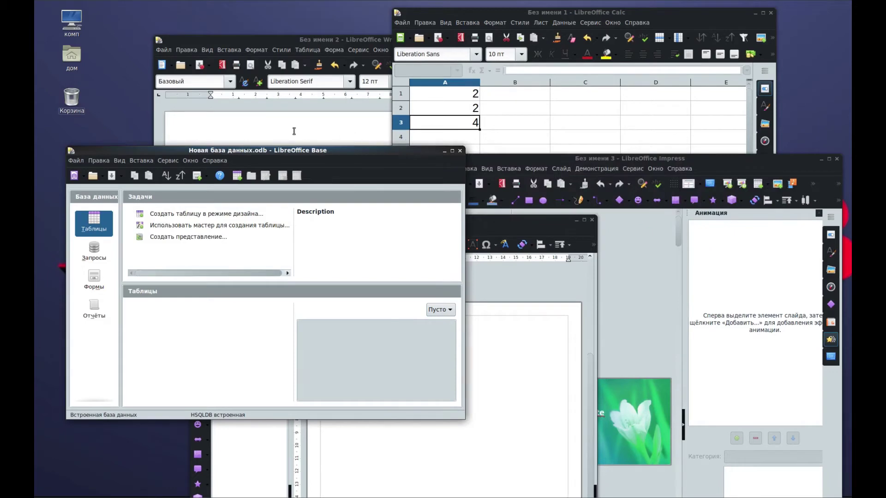
mouse_move(245, 151)
left_mouse_down()
mouse_move(240, 186)
mouse_move(248, 191)
left_mouse_up()
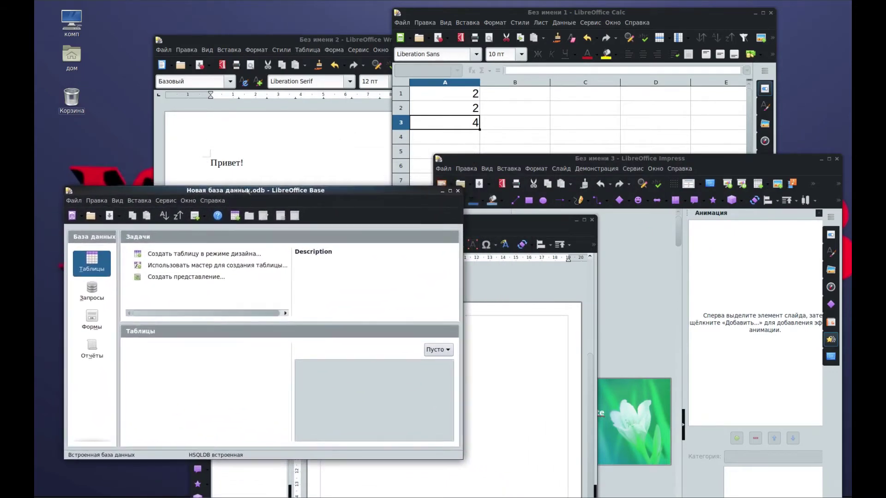
left_click(264, 125)
left_click(649, 115)
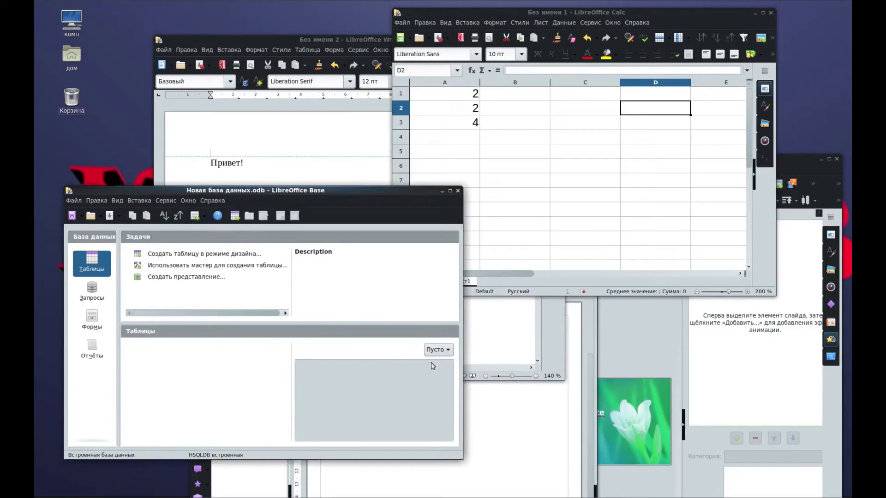
Step: Reposition the Draw and Impress windows, then bring Writer to the front and nudge it up
mouse_move(478, 219)
left_mouse_down()
mouse_move(418, 84)
mouse_move(414, 118)
left_mouse_up()
left_click(759, 396)
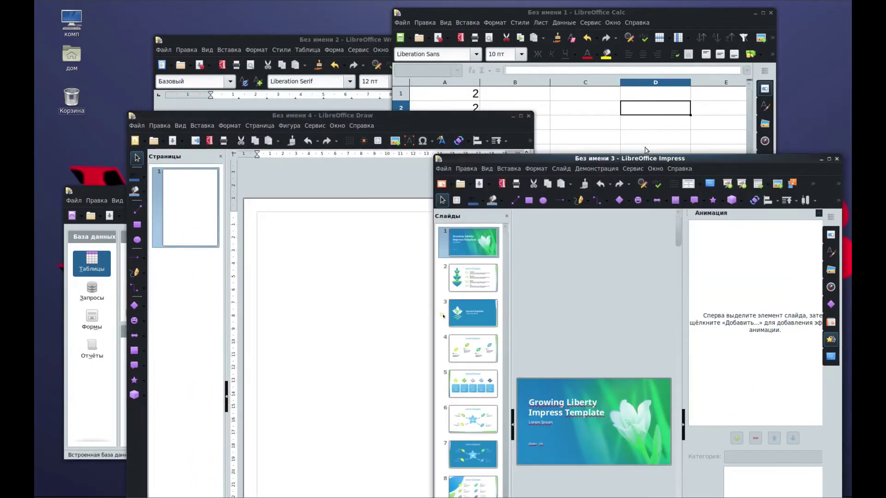
mouse_move(651, 160)
left_mouse_down()
mouse_move(544, 58)
mouse_move(627, 249)
left_mouse_up()
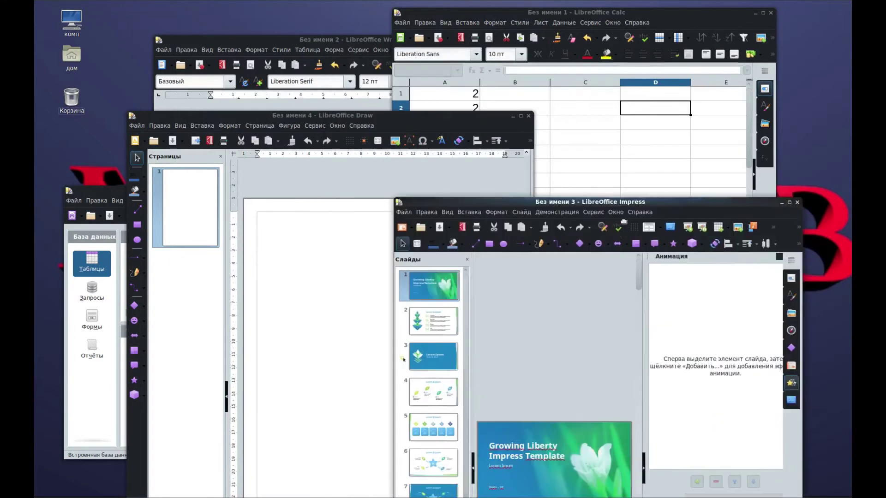
left_click(594, 138)
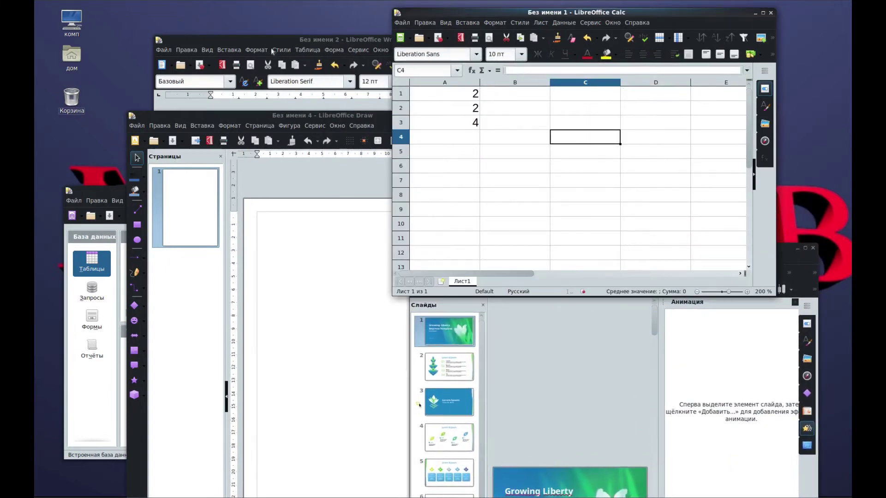
mouse_move(298, 39)
left_mouse_down()
mouse_move(347, 69)
mouse_move(361, 65)
mouse_move(314, 53)
mouse_move(307, 70)
left_mouse_up()
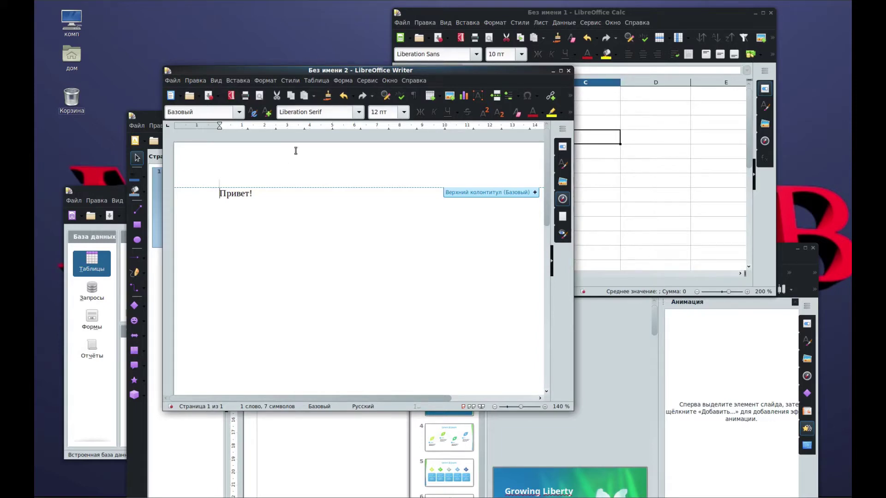
left_click_drag(312, 73, 323, 57)
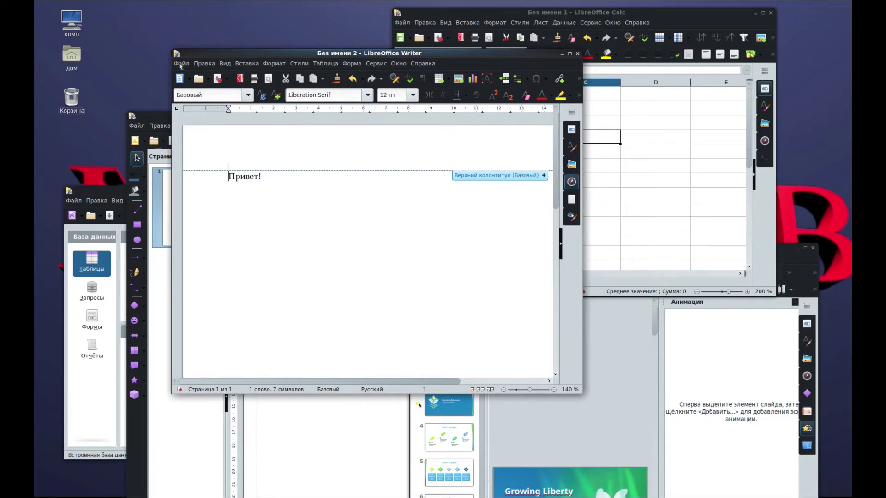
left_click(182, 63)
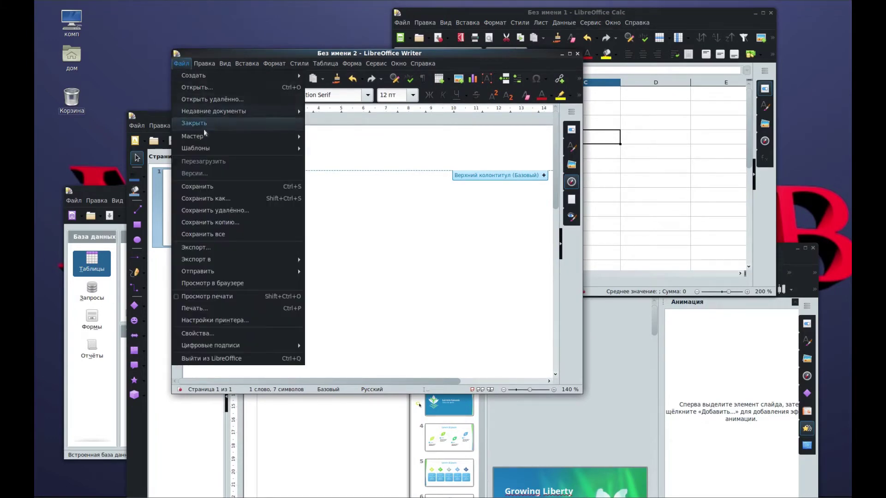
left_click(212, 202)
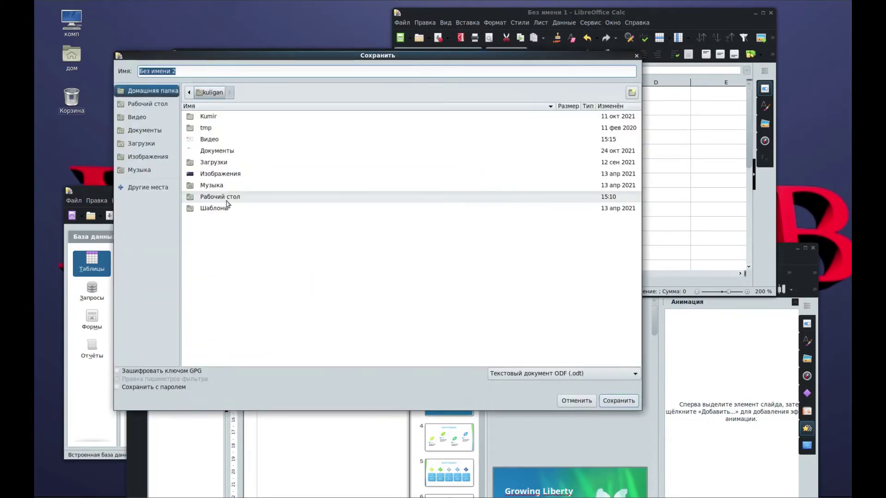
left_click(518, 375)
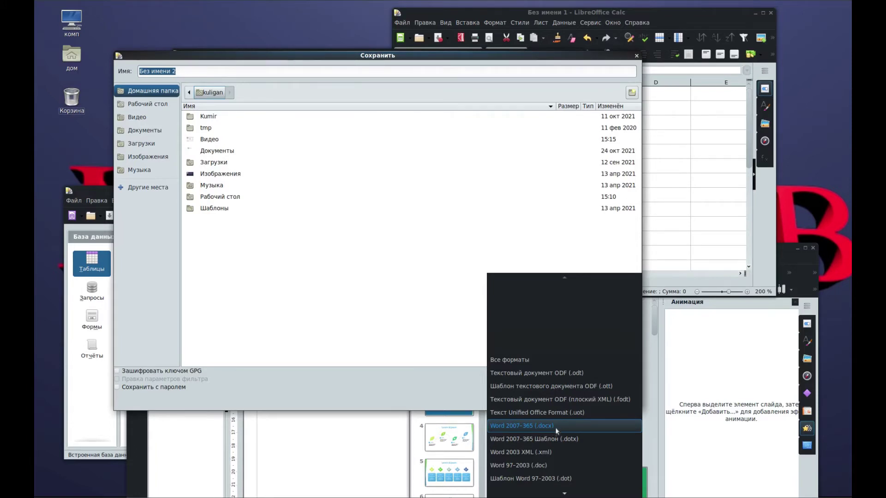
left_click(348, 423)
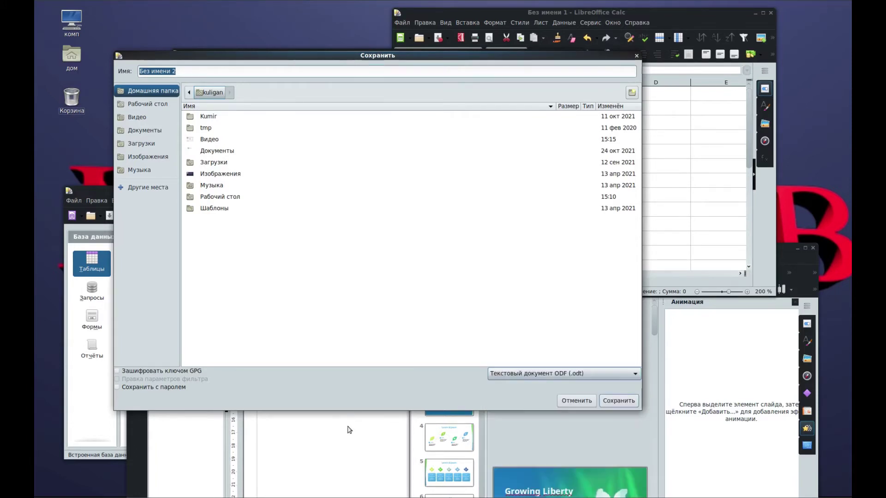
left_click(637, 56)
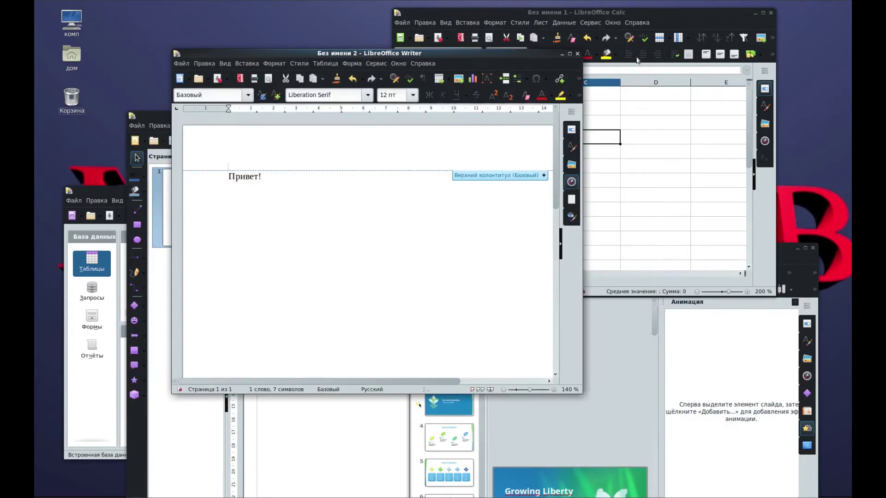
left_click(611, 136)
Step: Move the cursor to D4 and start Save As for the spreadsheet
key("Right")
left_click(401, 23)
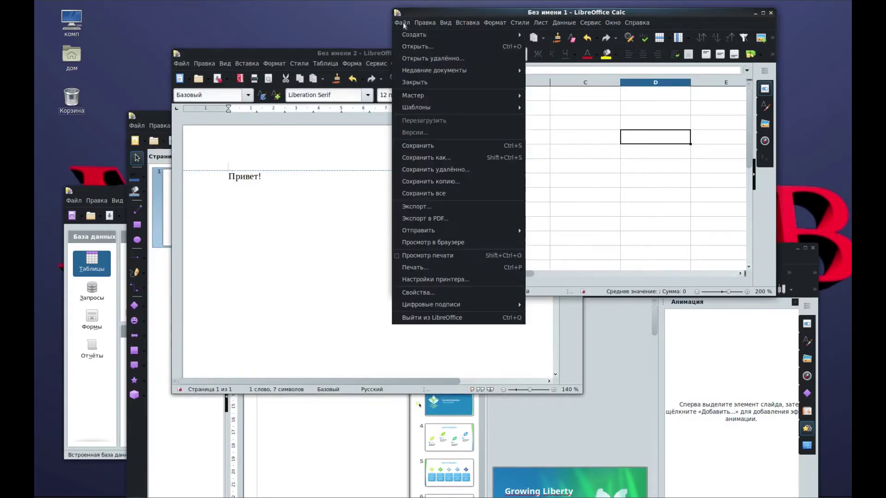
left_click(434, 159)
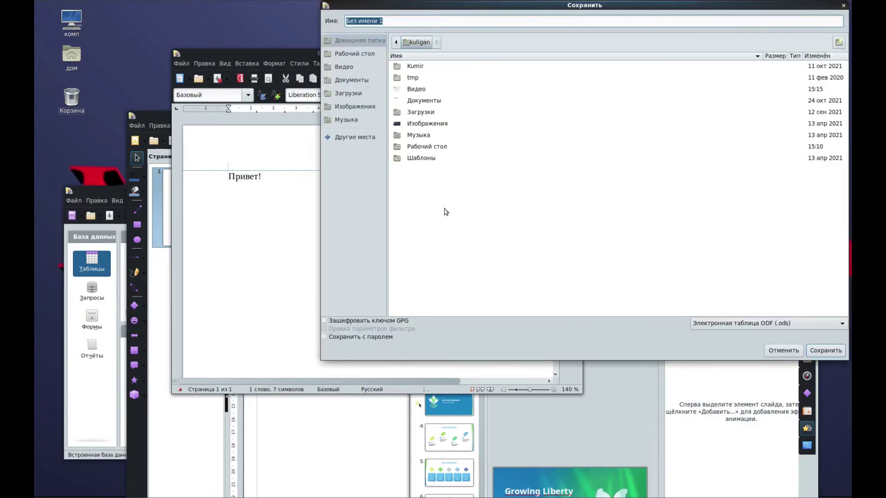
Step: Browse the spreadsheet file type list, keeping .ods, then cancel the save
left_click(721, 323)
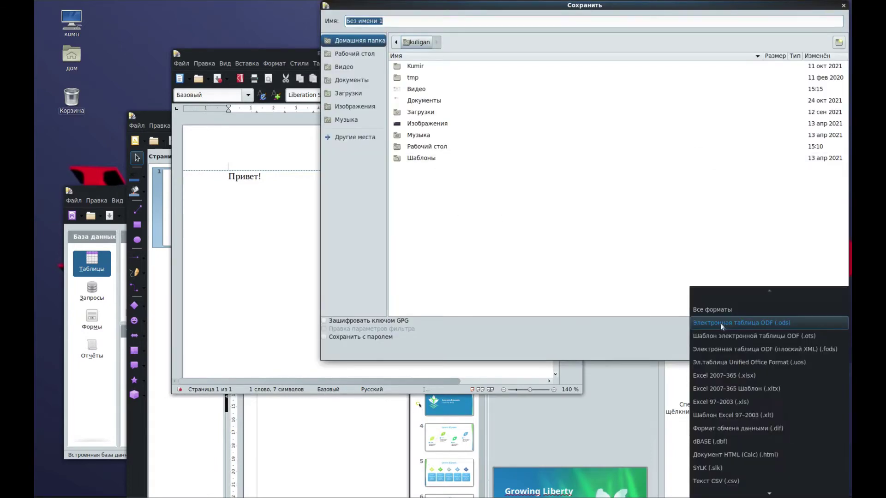
left_click(723, 324)
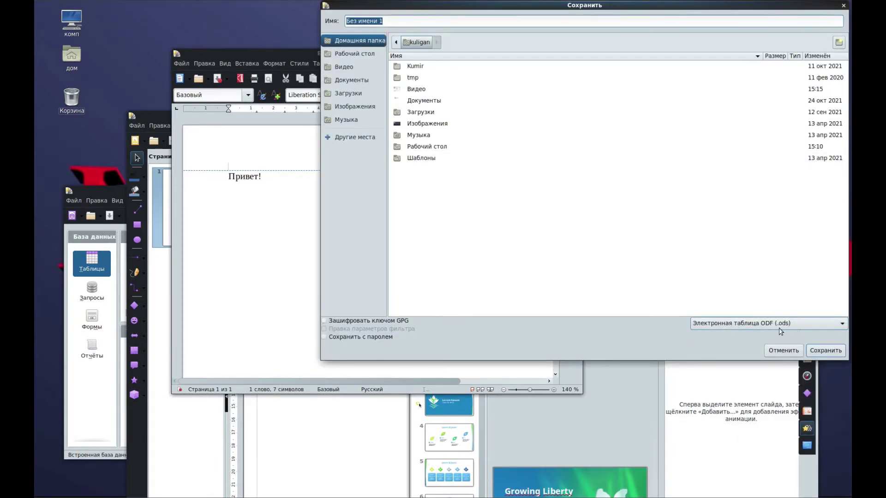
left_click(733, 324)
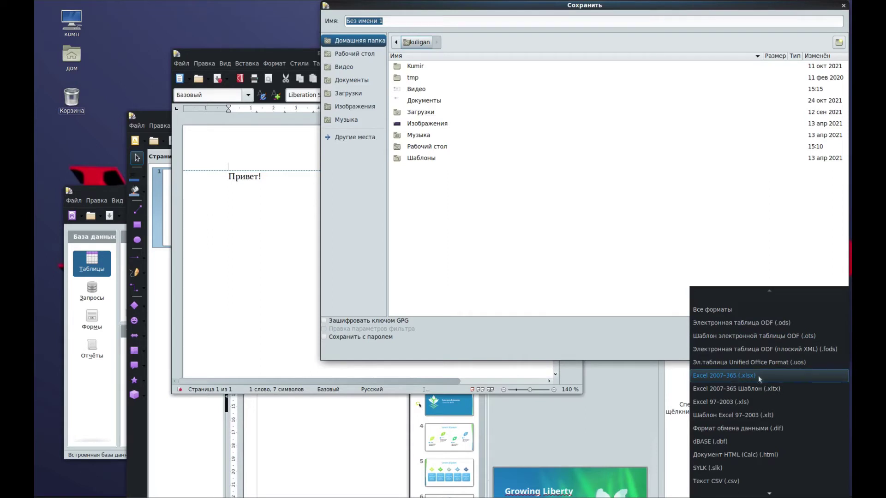
left_click(610, 288)
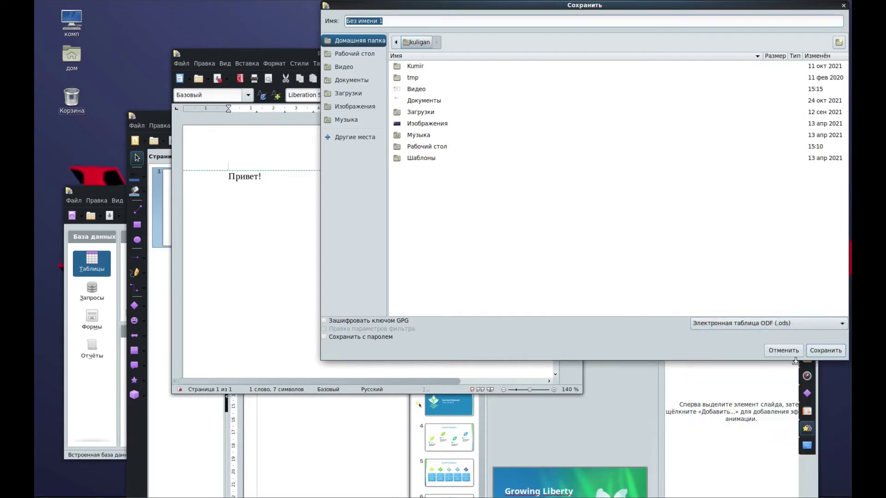
left_click(790, 356)
Step: Raise the Growing Liberty presentation higher, then review its Save As file-type list and cancel without saving
left_click(606, 371)
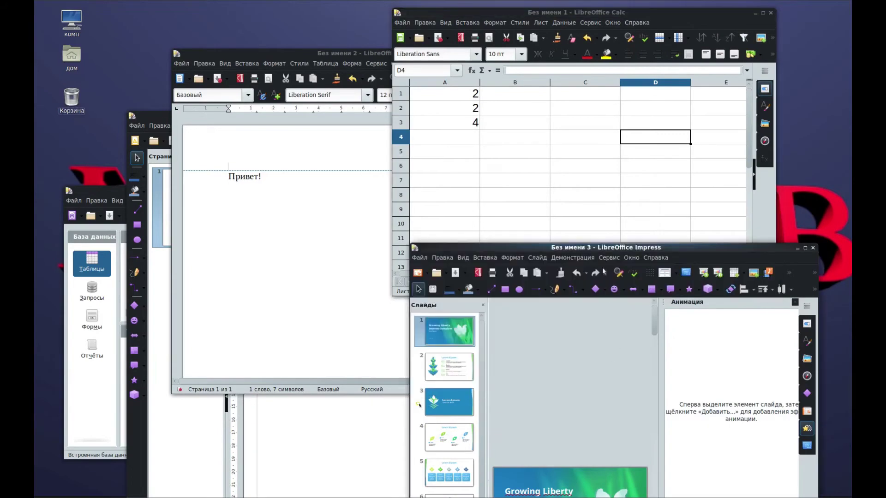
left_click_drag(602, 252, 446, 45)
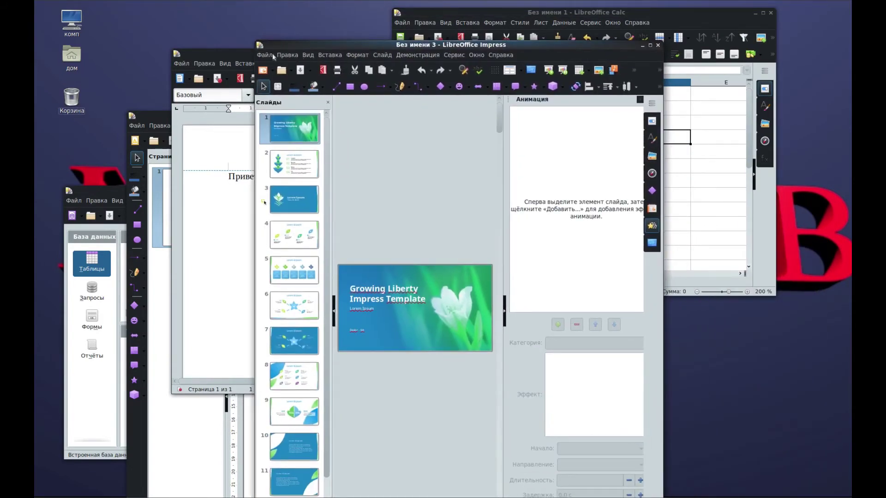
left_click(265, 55)
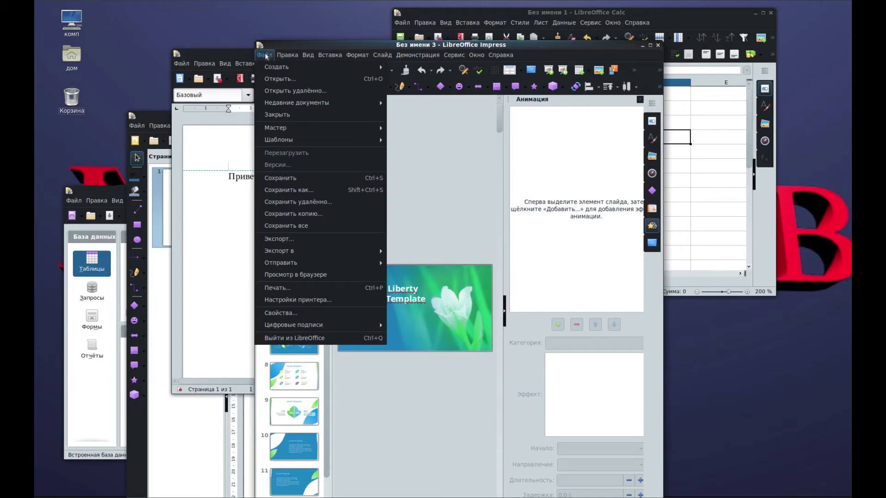
left_click(288, 193)
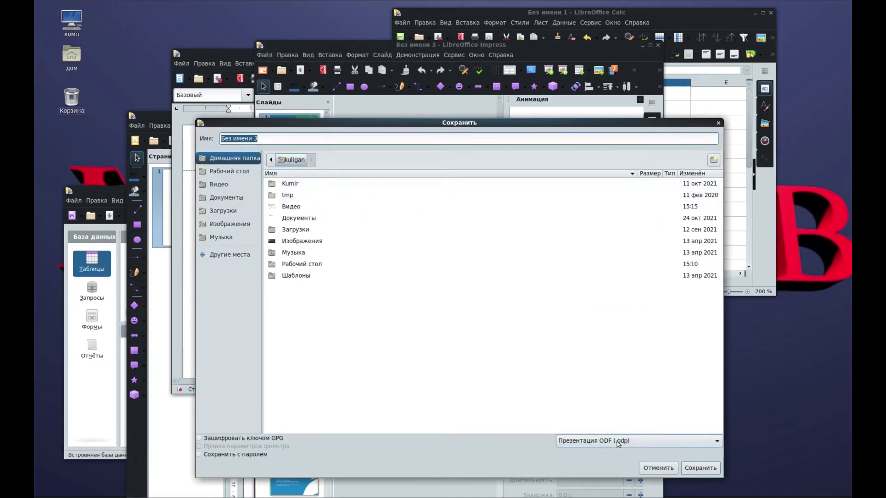
left_click(627, 442)
scroll(618, 415, "down", 2)
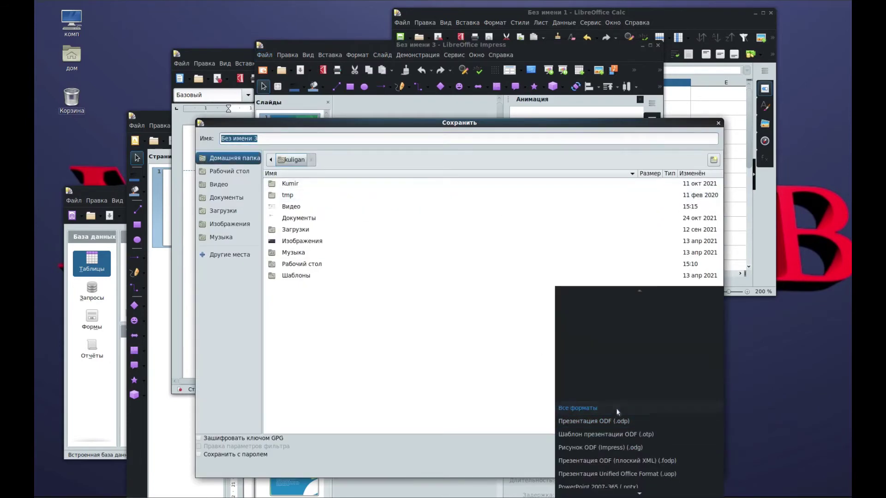
scroll(618, 411, "down", 1)
scroll(615, 405, "down", 1)
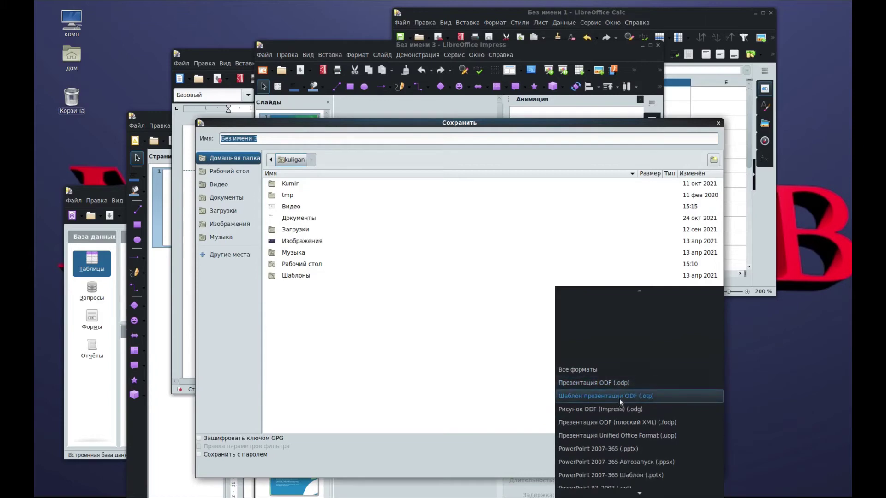
scroll(619, 398, "down", 1)
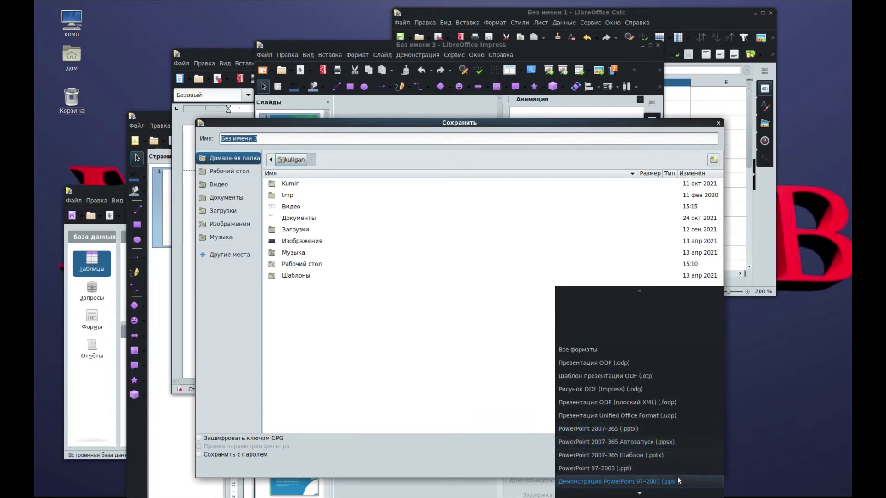
left_click(492, 318)
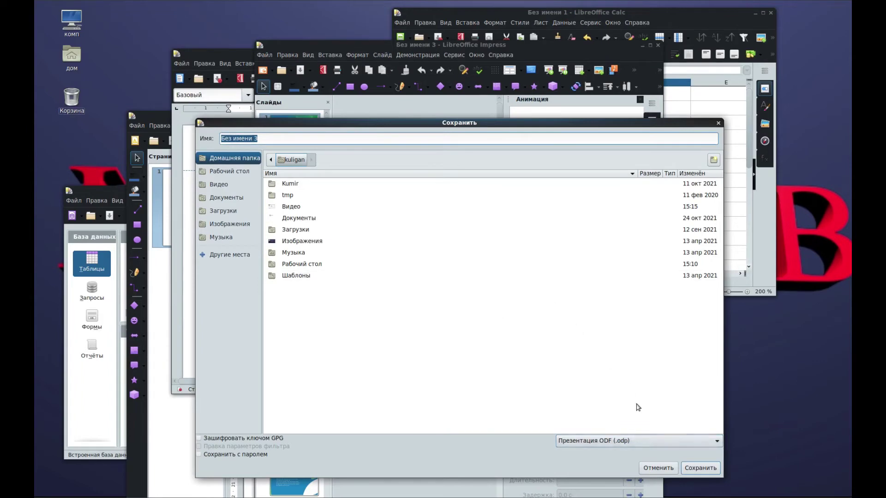
left_click(660, 469)
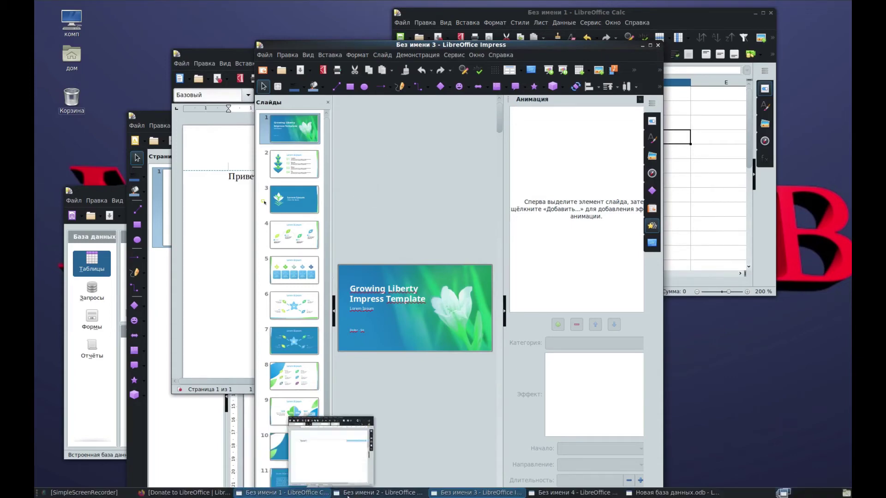
Step: Switch to the blank Draw drawing and check its Save As formats (.odg, .otg, .fodg), then cancel
left_click(318, 493)
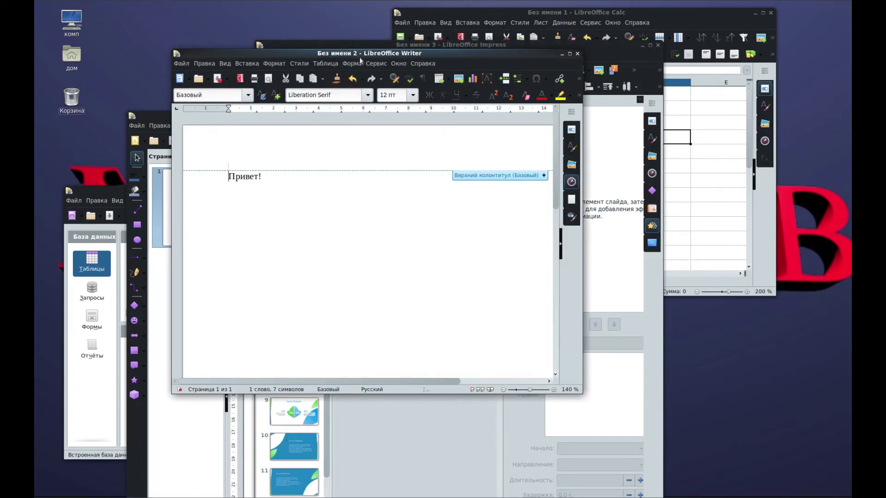
left_click(477, 492)
mouse_move(577, 492)
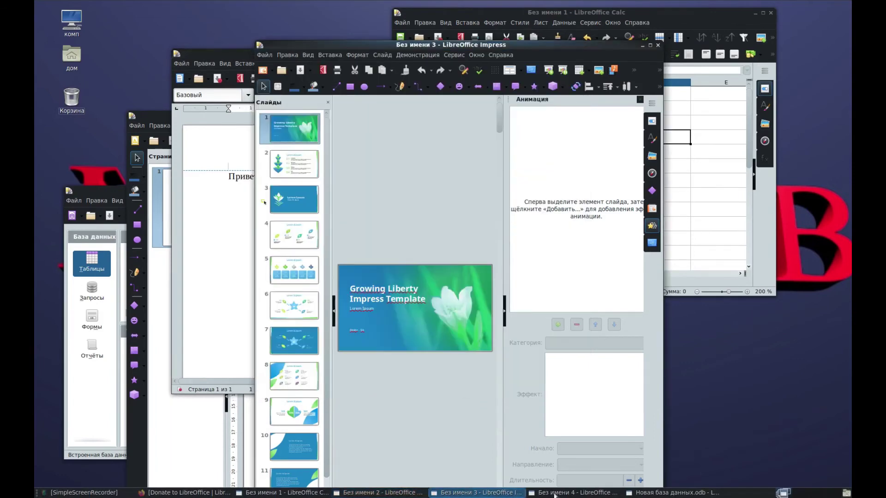
left_click(551, 493)
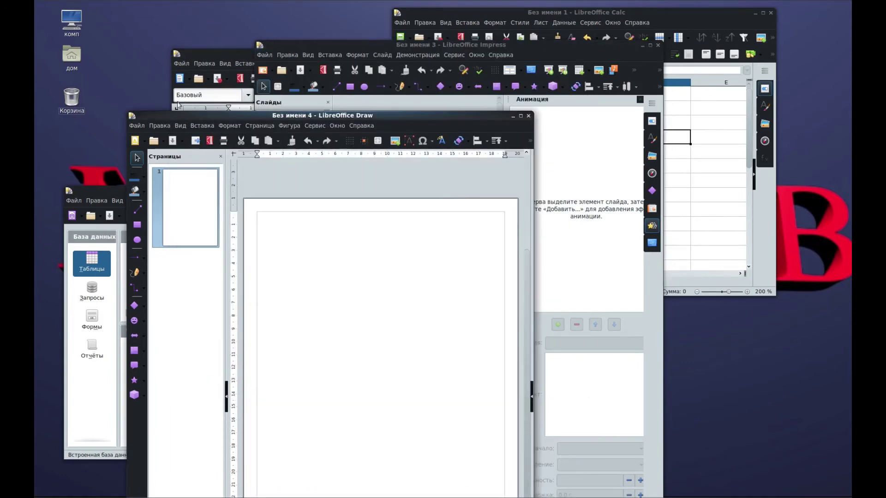
left_click(144, 127)
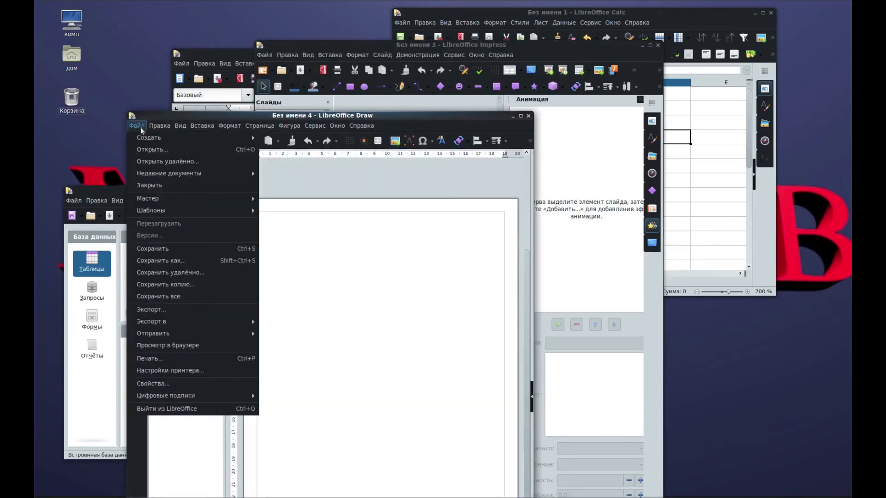
left_click(178, 259)
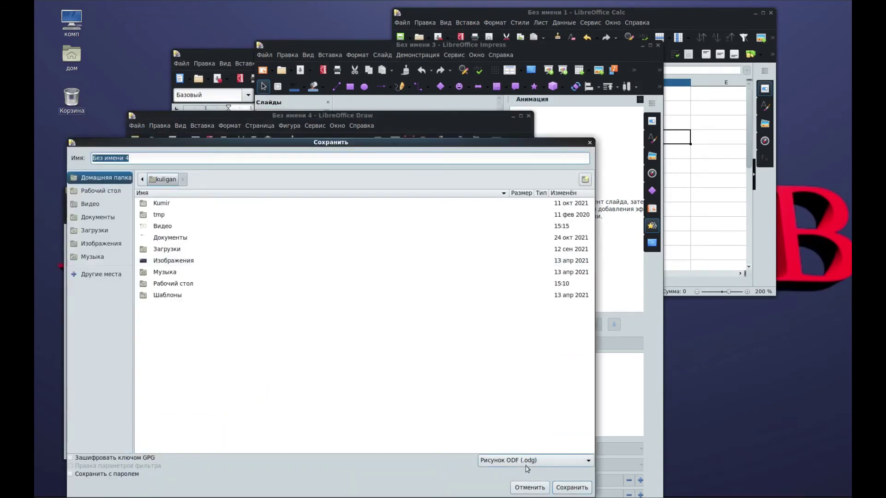
left_click(534, 463)
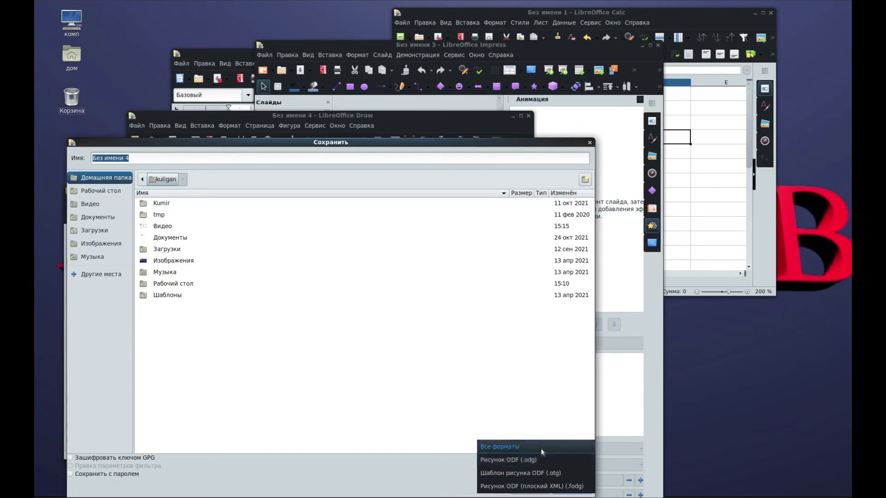
left_click(543, 461)
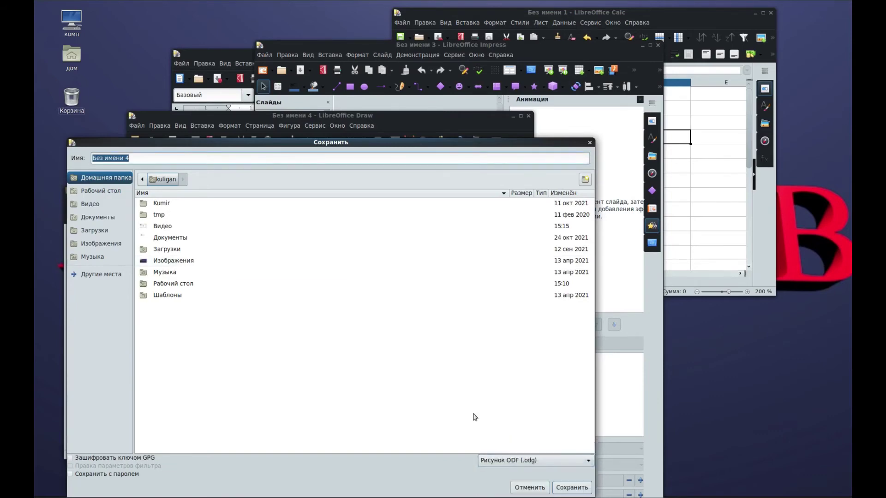
left_click(527, 489)
left_click(136, 126)
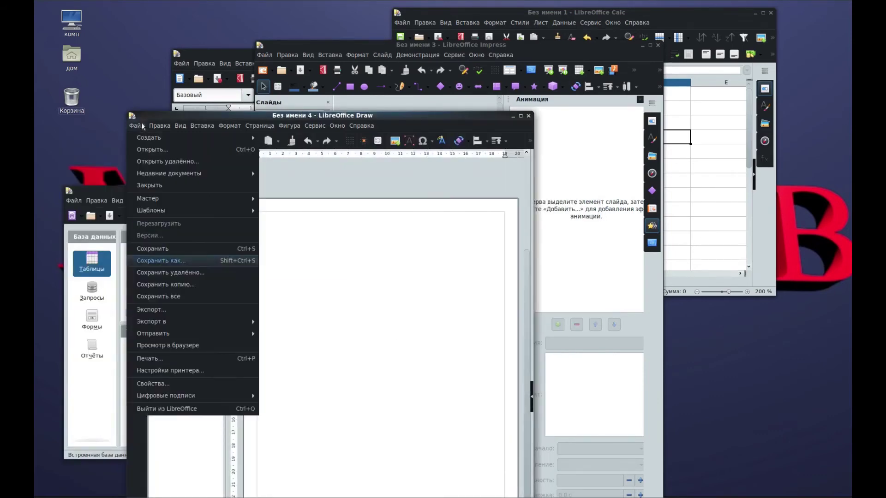
mouse_move(152, 321)
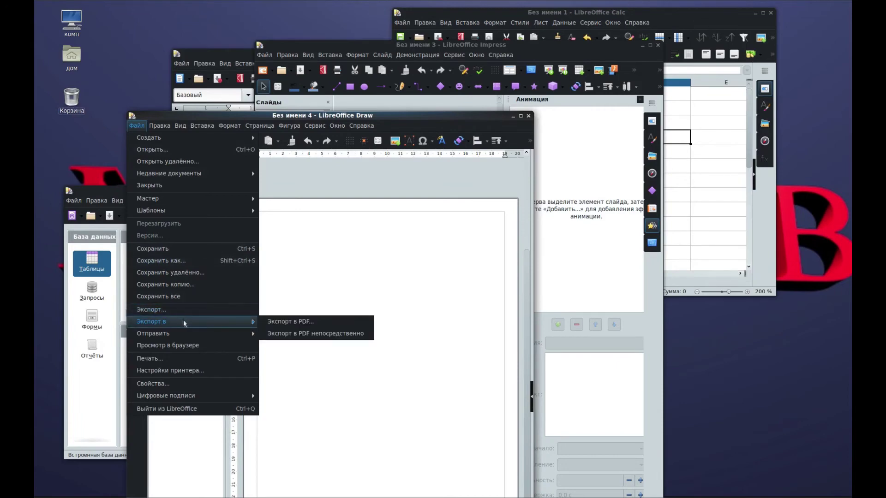
left_click(181, 310)
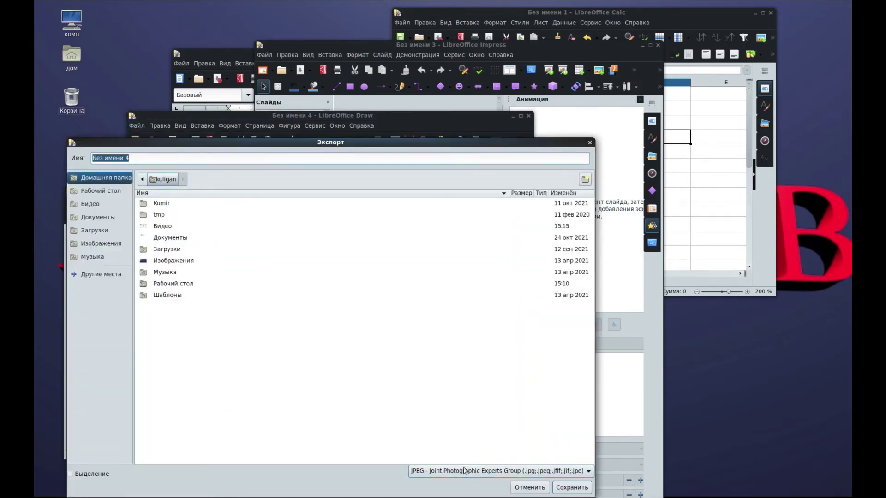
left_click(466, 475)
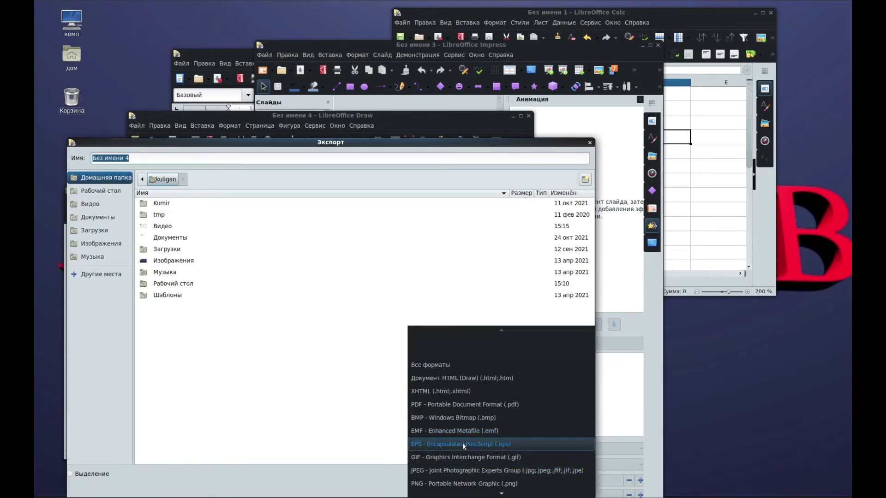
scroll(462, 444, "down", 3)
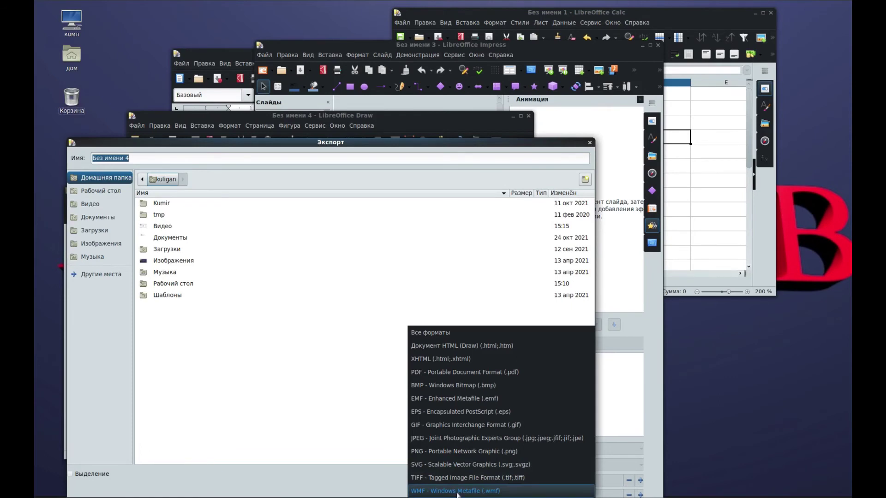
left_click(462, 477)
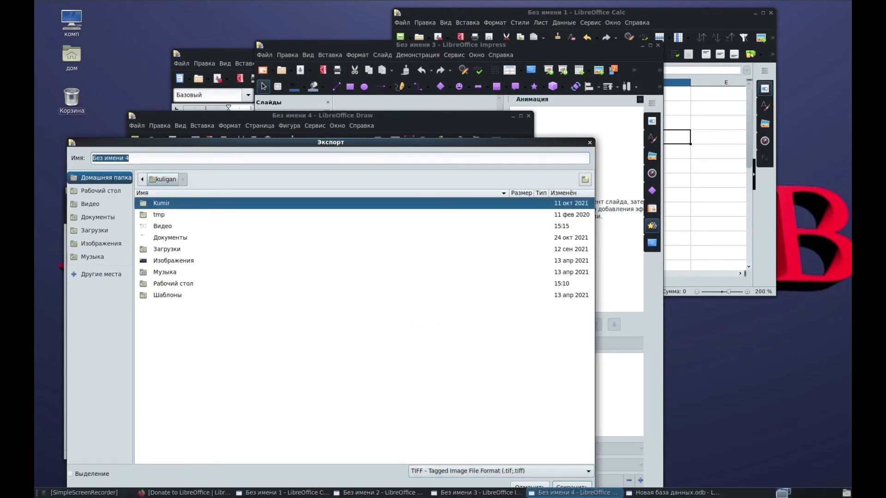
left_click(530, 486)
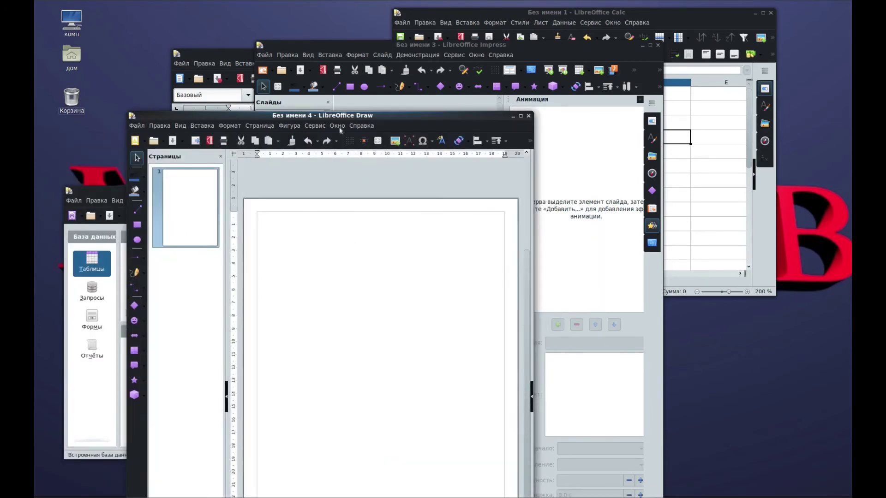
Step: Move the Draw window aside, raise the Base window slightly, and look at its File menu without choosing anything
mouse_move(341, 115)
left_mouse_down()
mouse_move(517, 192)
mouse_move(530, 186)
left_mouse_up()
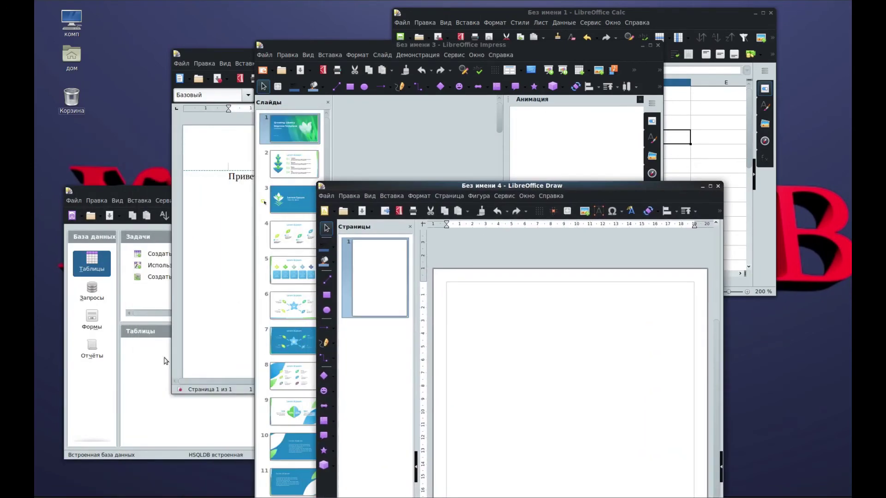
left_click(162, 430)
left_click_drag(224, 192, 215, 151)
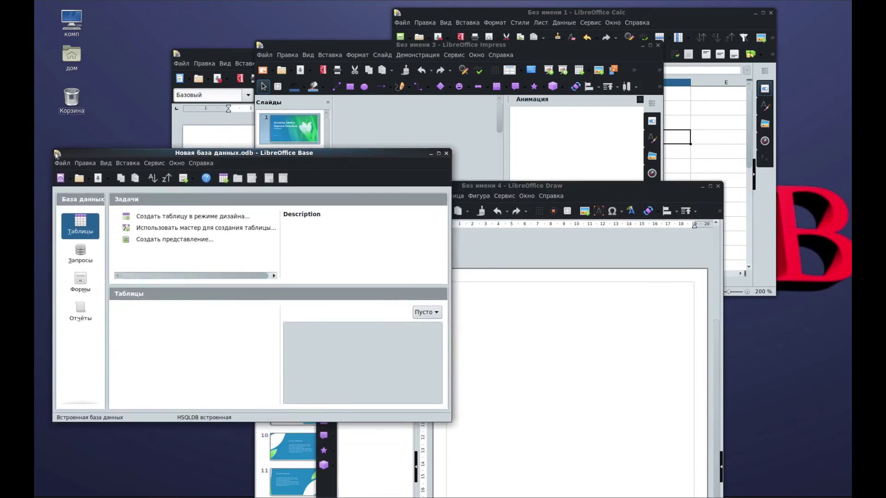
left_click(64, 163)
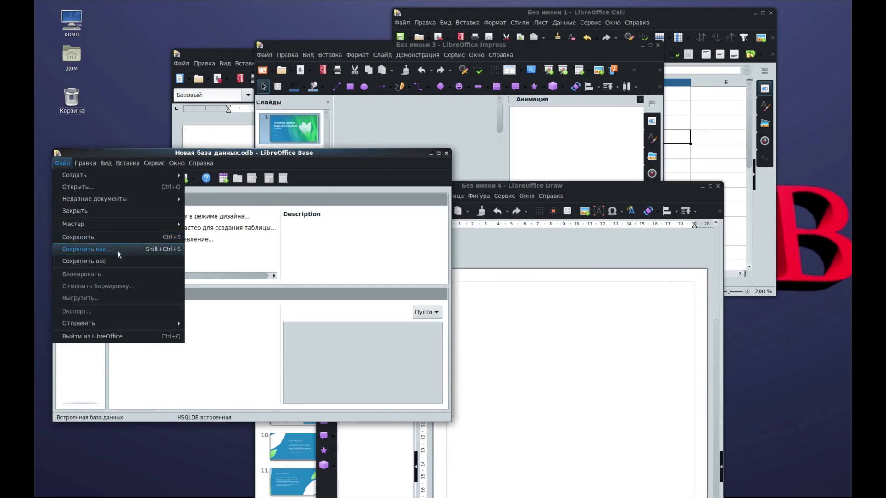
mouse_move(104, 323)
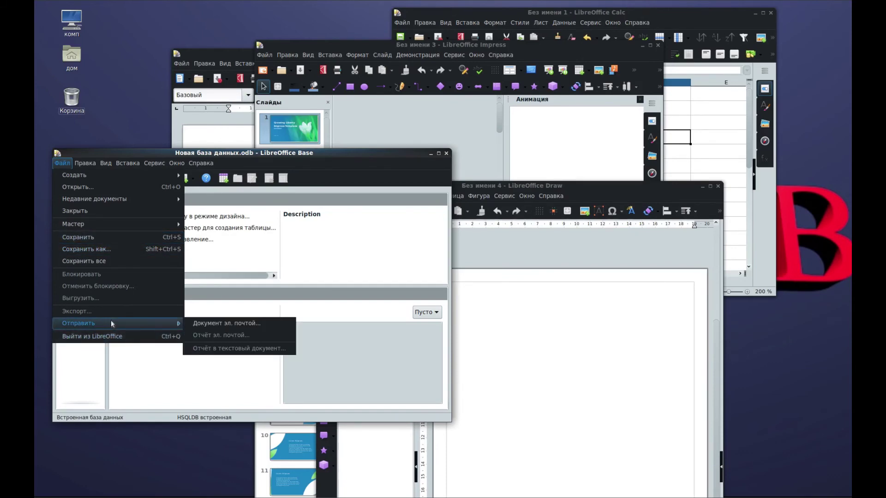
key("Escape")
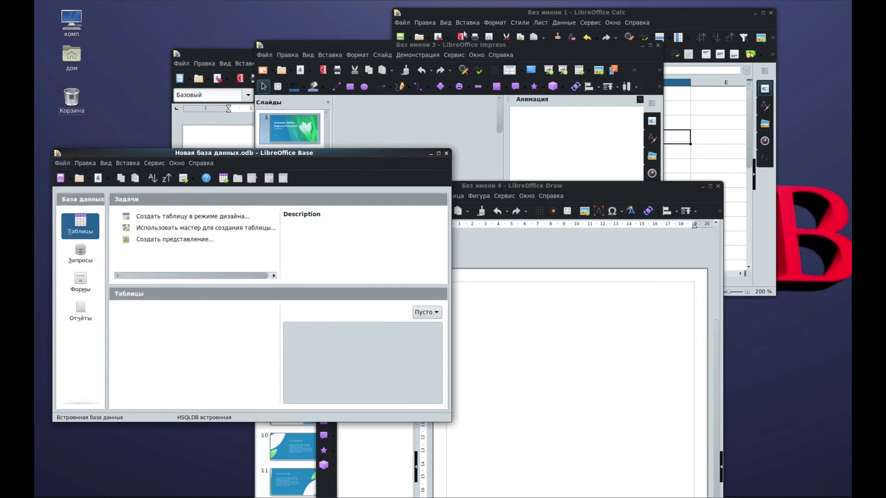
Step: Move Impress down out of the way and place the Writer 'Привет!' document at the upper left
left_click_drag(365, 55, 261, 228)
left_click_drag(432, 257, 588, 327)
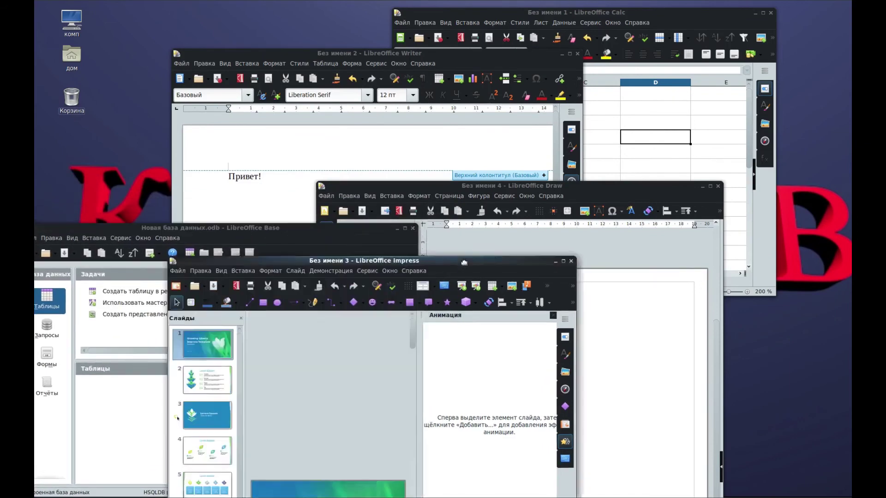
mouse_move(343, 52)
left_mouse_down()
mouse_move(332, 41)
mouse_move(253, 39)
mouse_move(231, 30)
left_mouse_up()
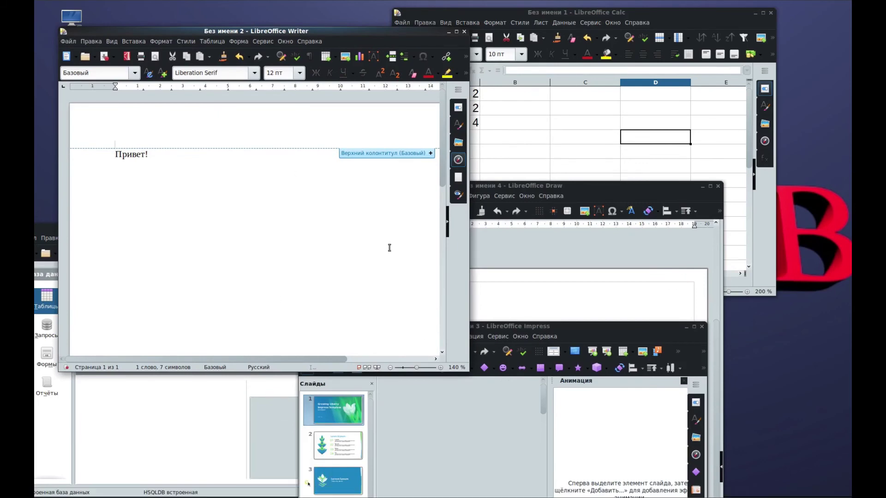
Step: In Firefox, switch to the 'microsoft office купить' Yandex Market tab and scroll through the price listings
left_click(185, 492)
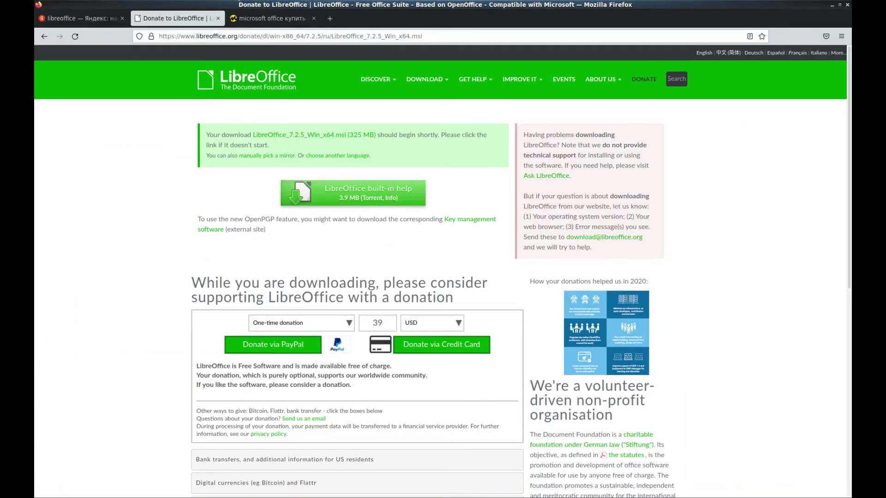
left_click(264, 18)
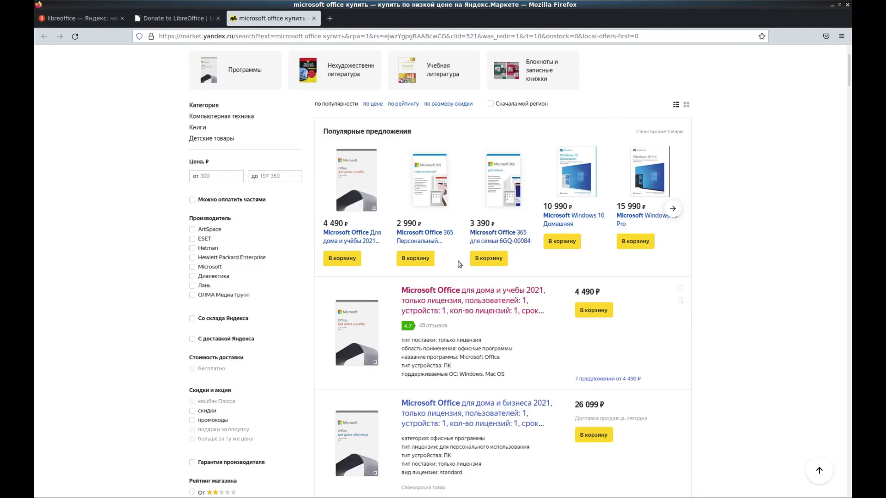
scroll(459, 264, "down", 3)
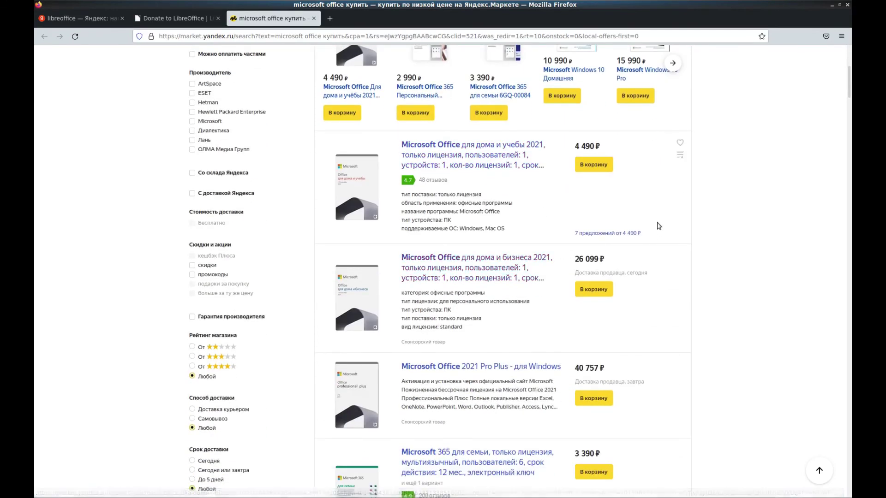
scroll(659, 226, "down", 4)
scroll(656, 223, "down", 3)
scroll(680, 223, "down", 3)
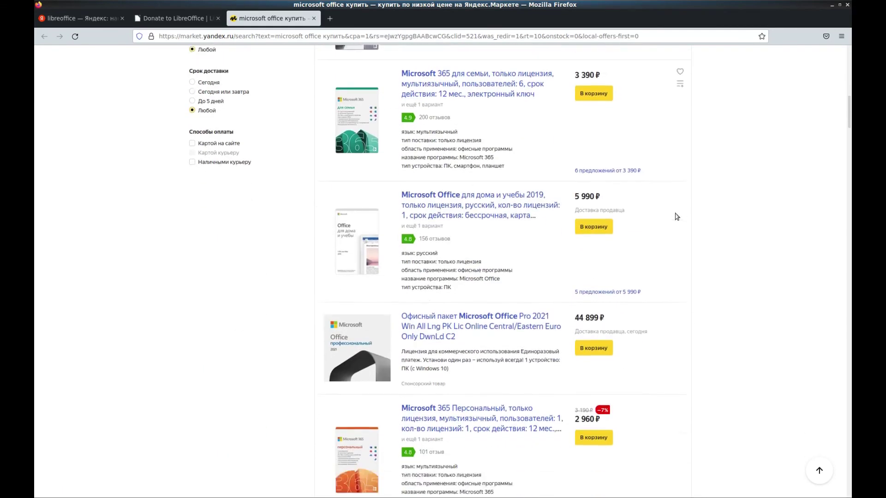